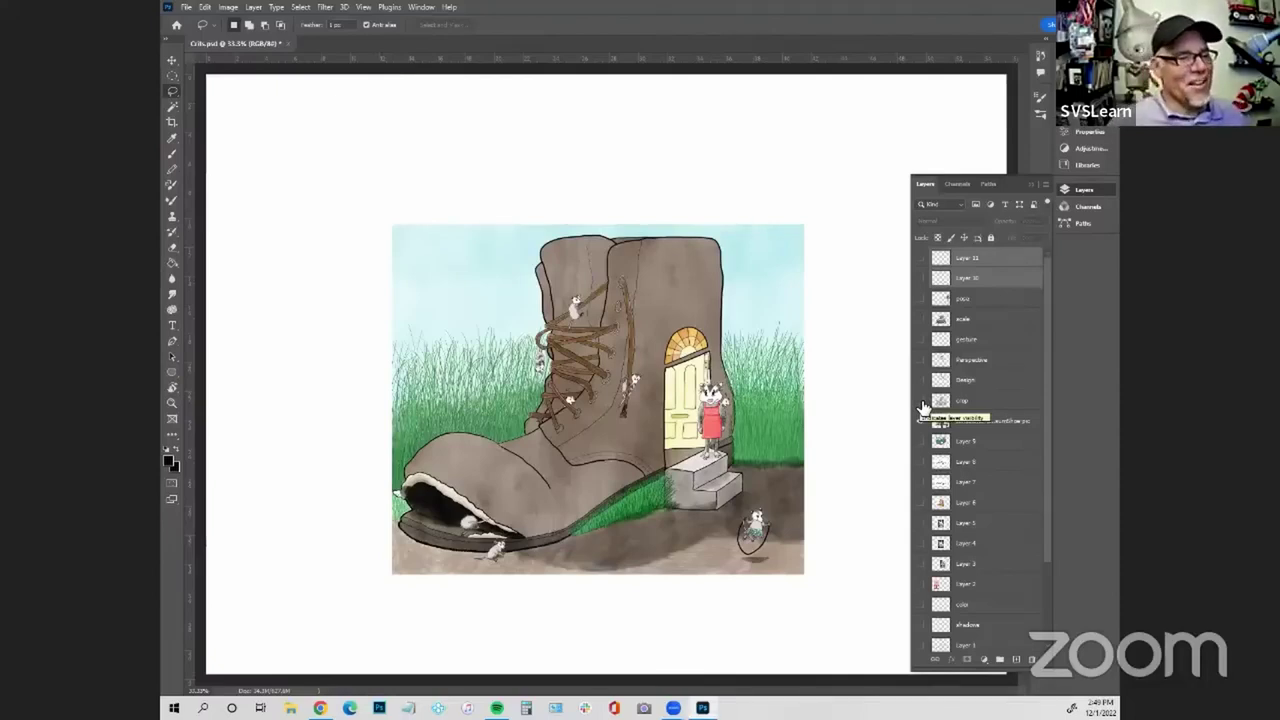
Toggle the crop overlay layer on, off and back on so its sketchy frame shows
click(921, 407)
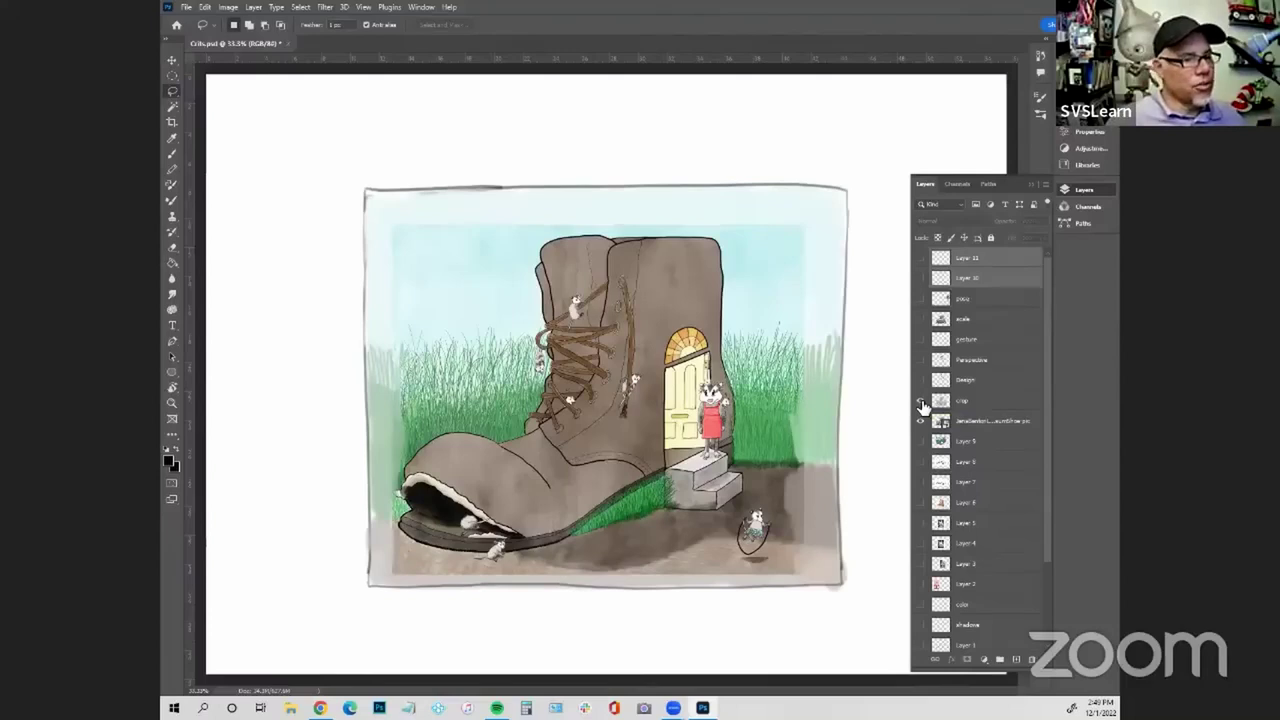
click(922, 406)
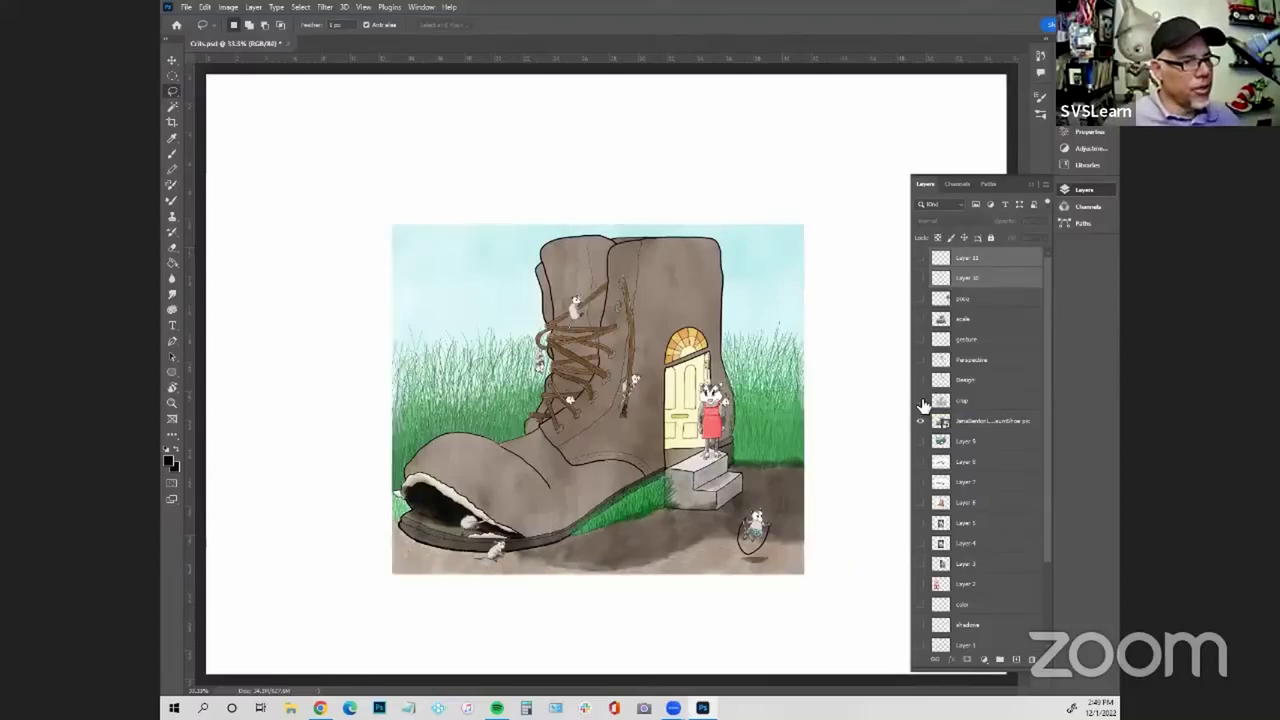
click(922, 403)
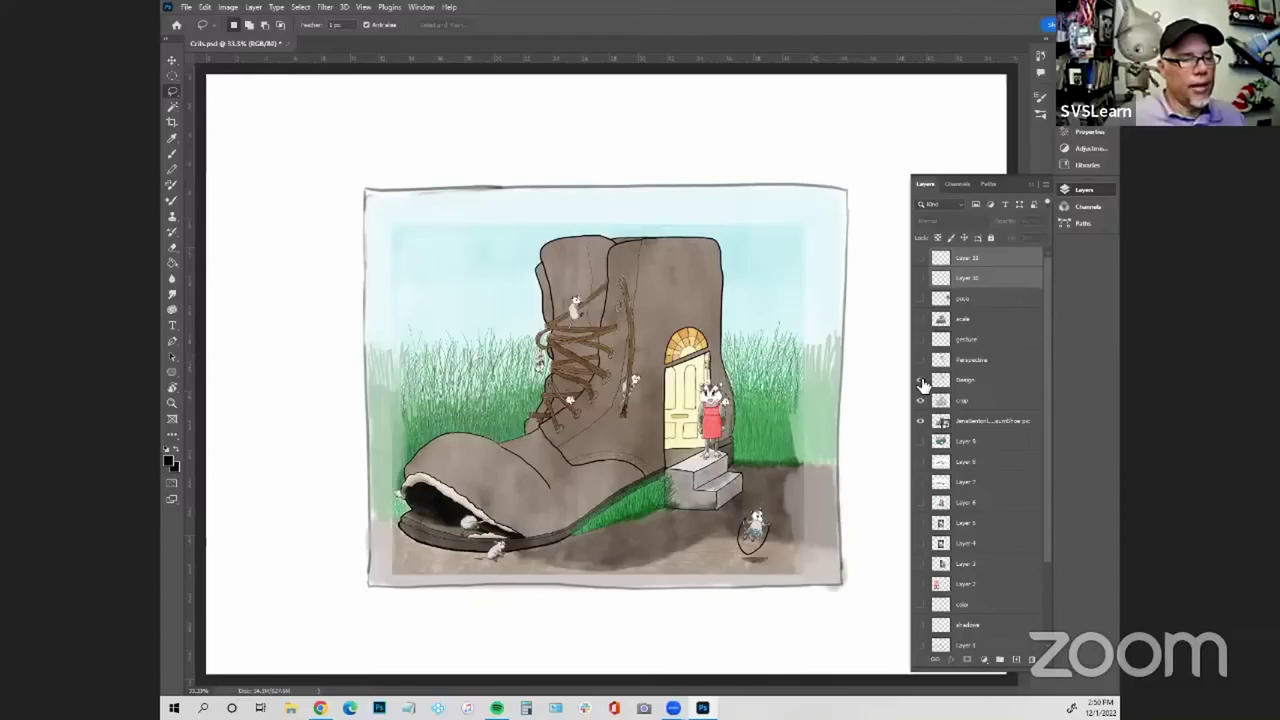
click(922, 383)
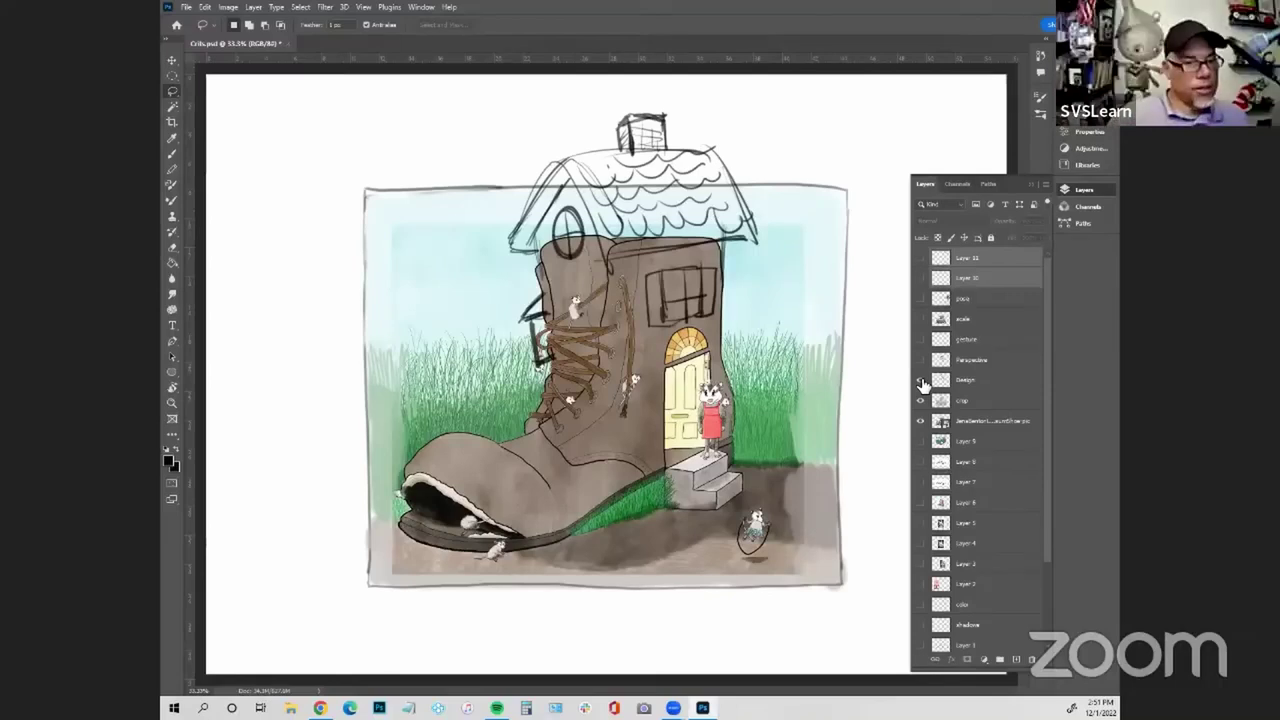
click(921, 381)
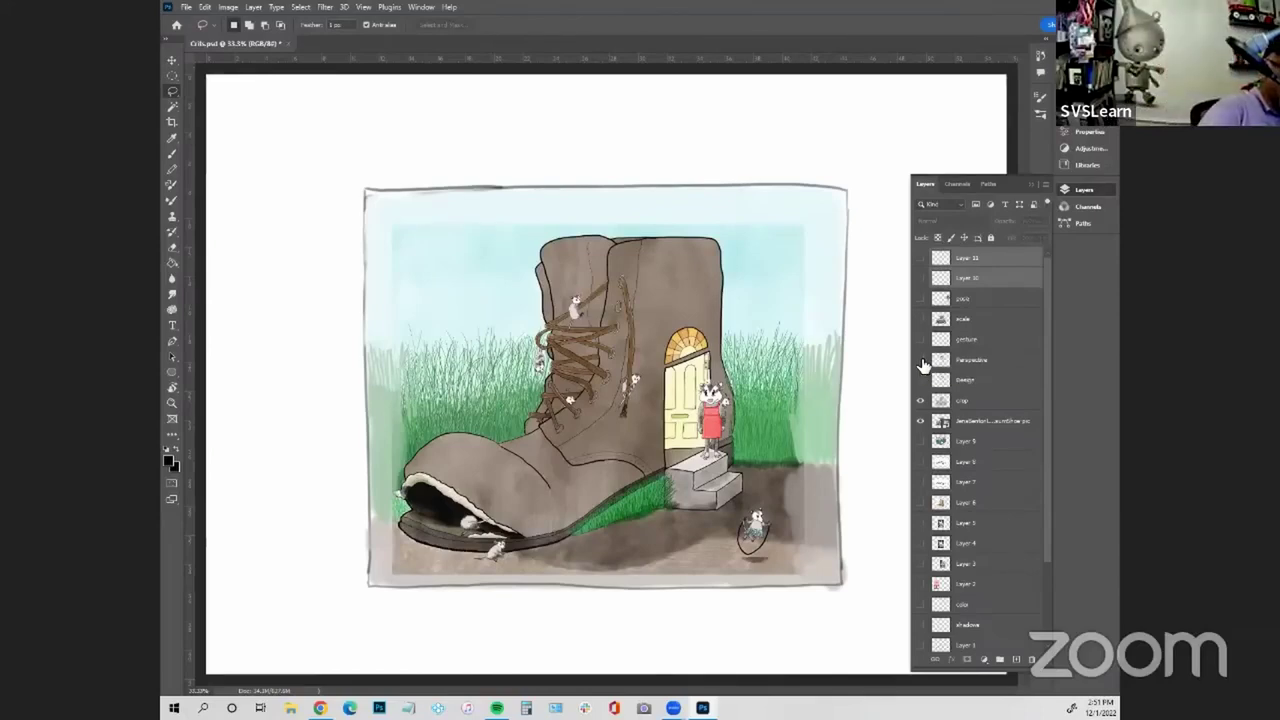
Create Layer 12 above the crop layer and set up a white brush
key(ctrl+shift+alt+n)
key(b)
key(x)
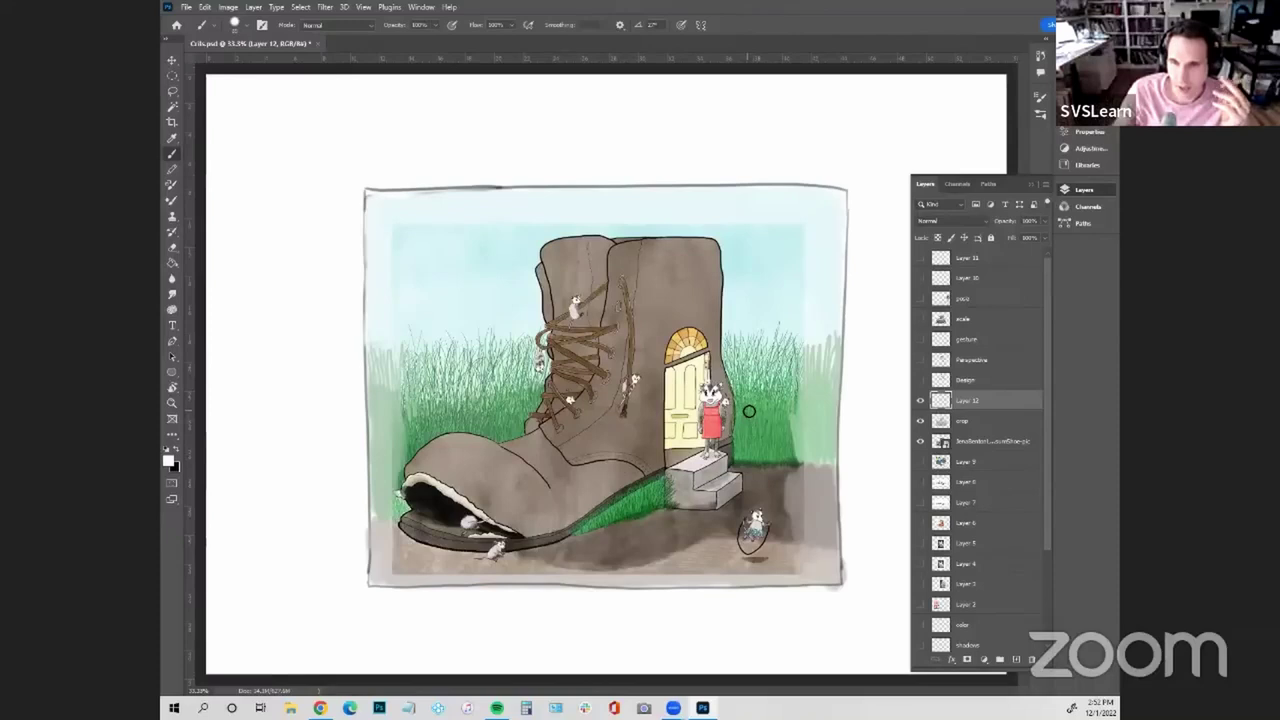
Paint trial white strokes beside the opossum and door, then undo them
drag(733, 398, 797, 398)
key(ctrl+z)
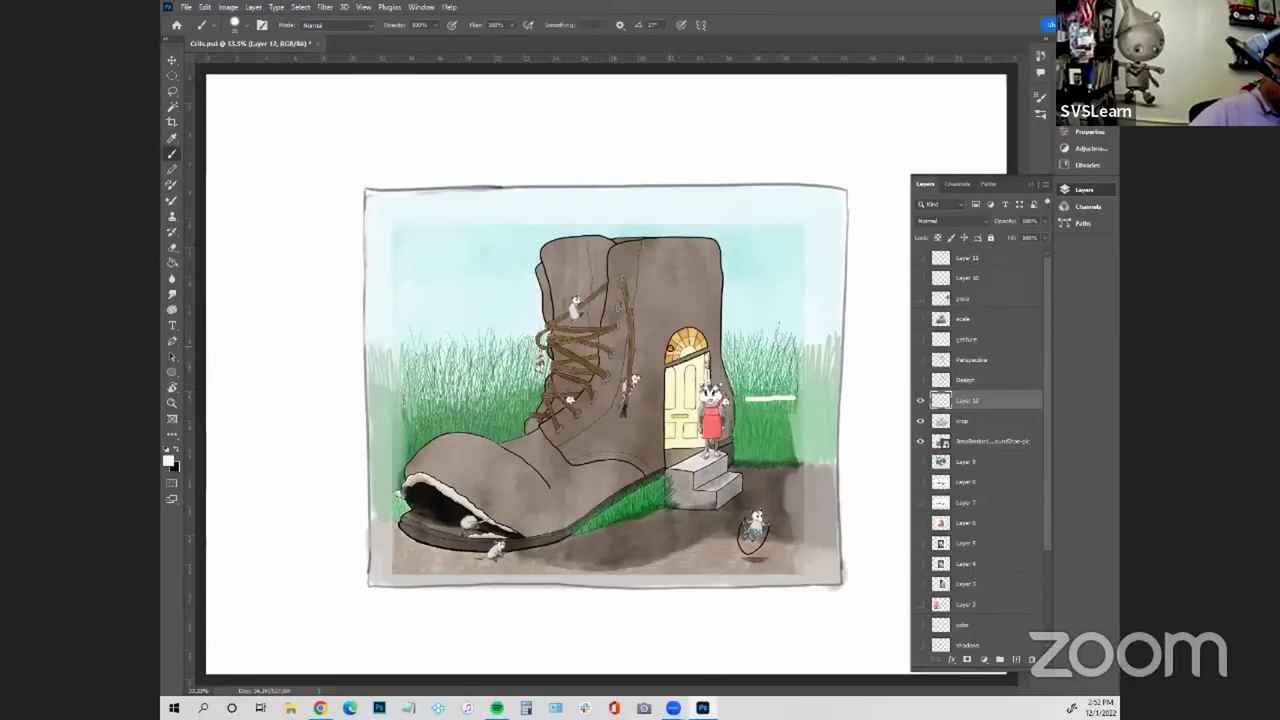
drag(667, 340, 802, 394)
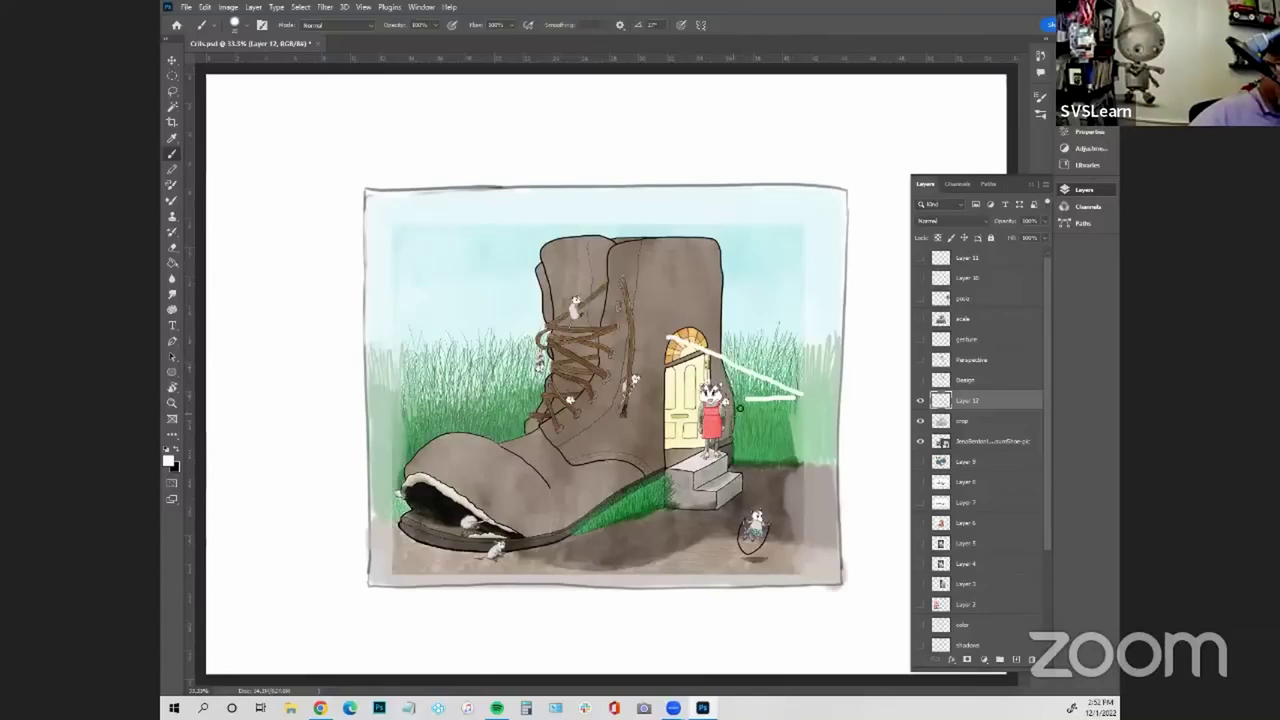
key(ctrl+z)
key(ctrl+z)
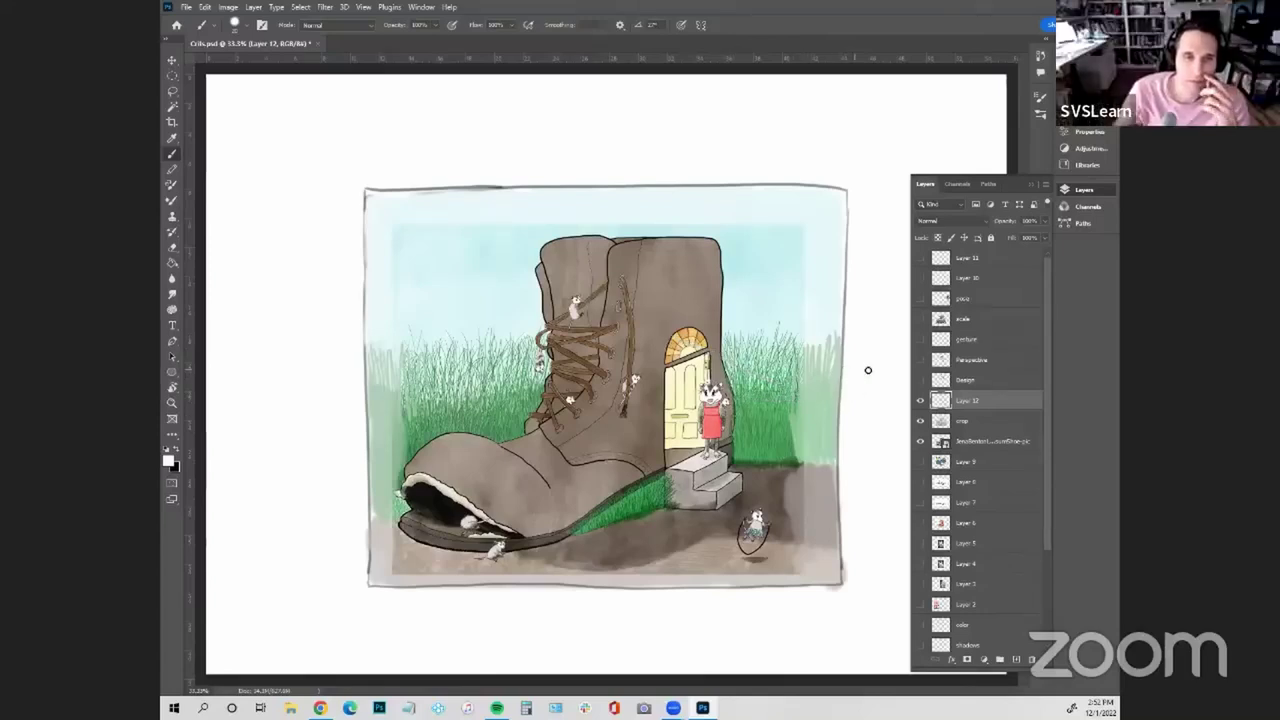
click(920, 378)
click(920, 378)
click(920, 362)
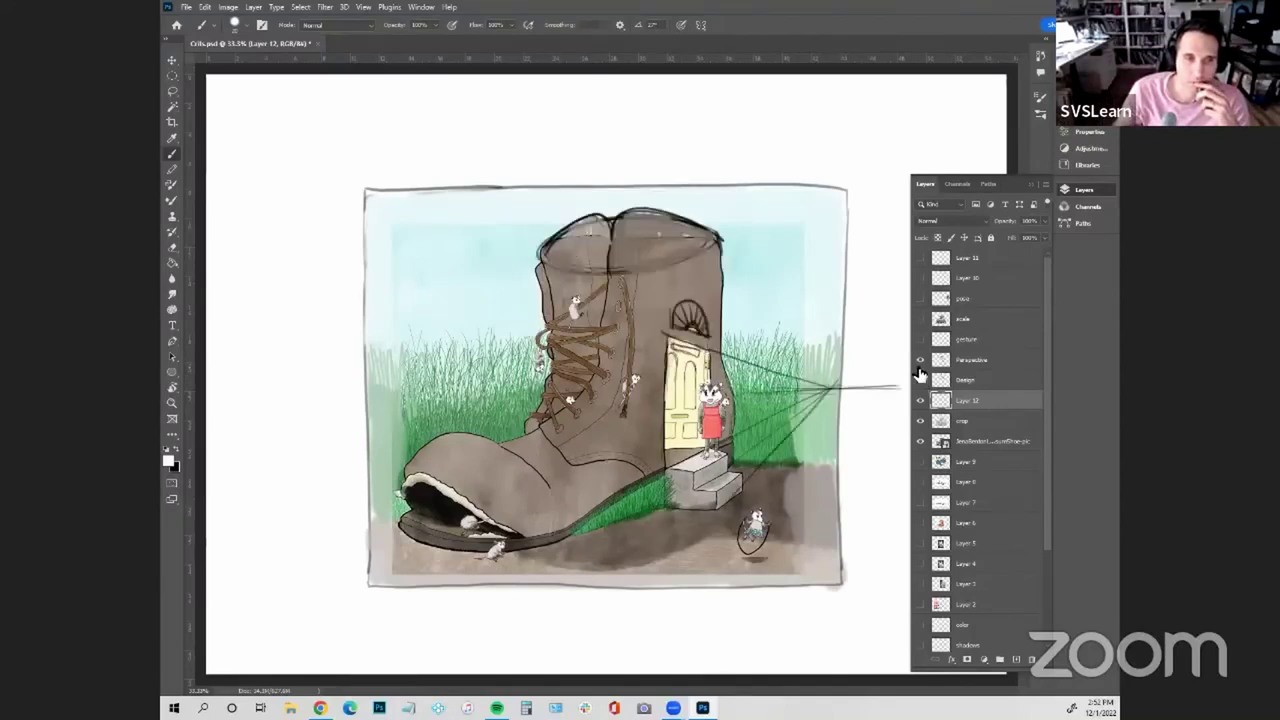
click(920, 362)
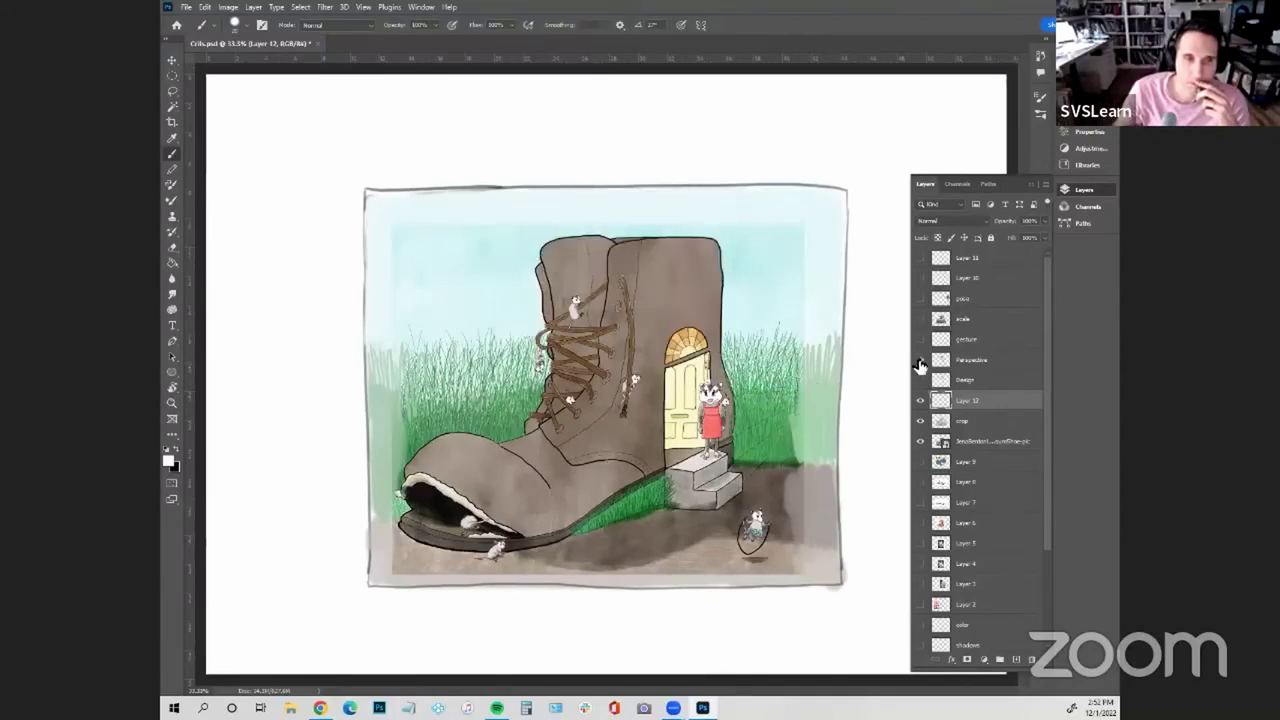
click(920, 362)
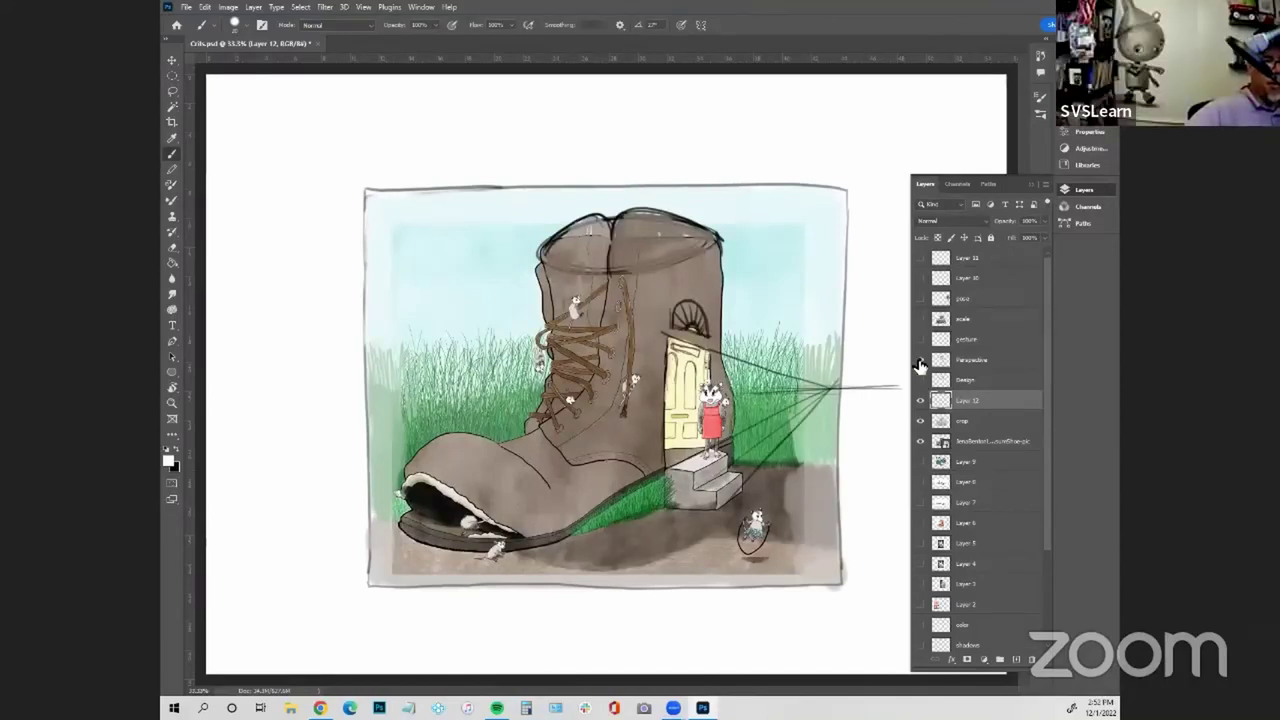
click(920, 366)
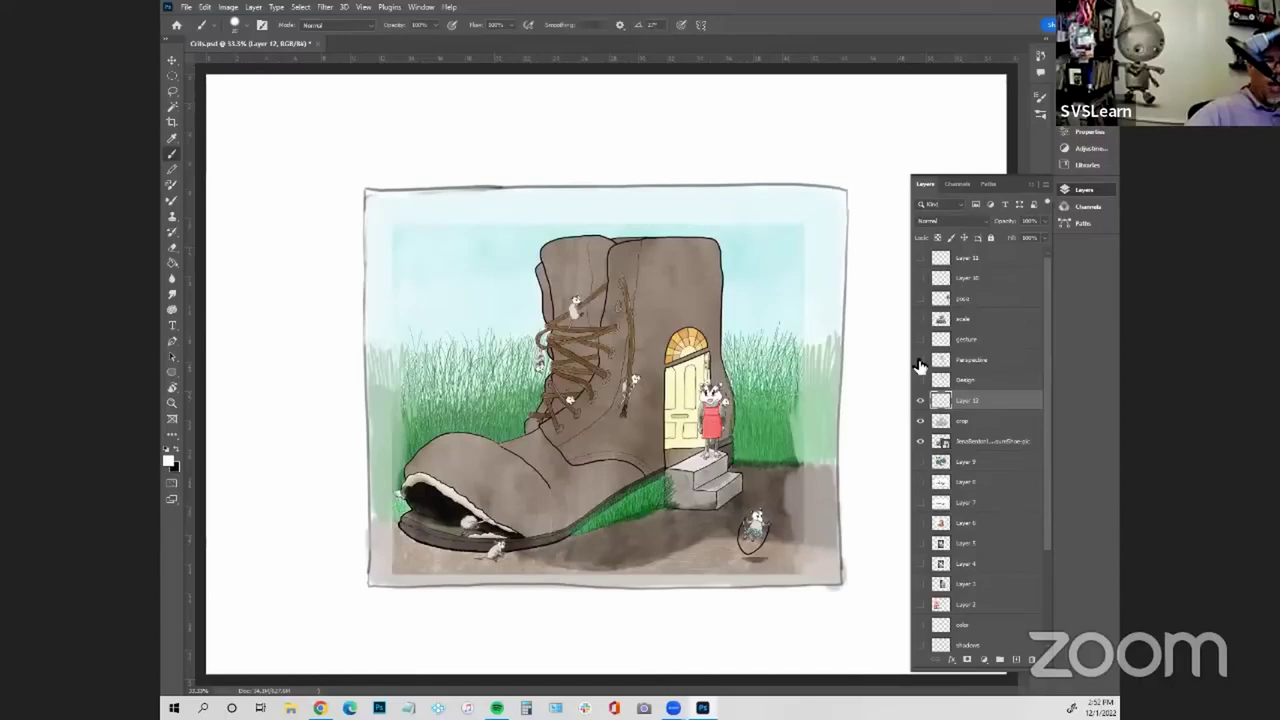
click(920, 366)
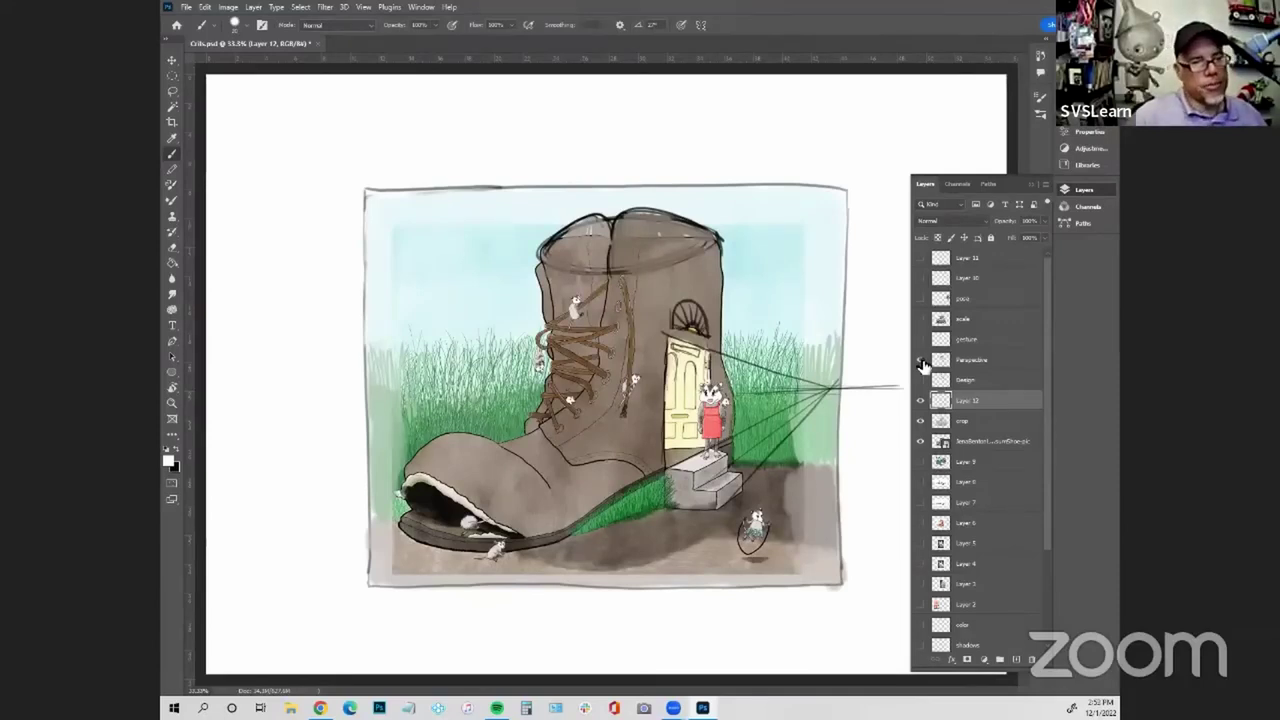
click(921, 362)
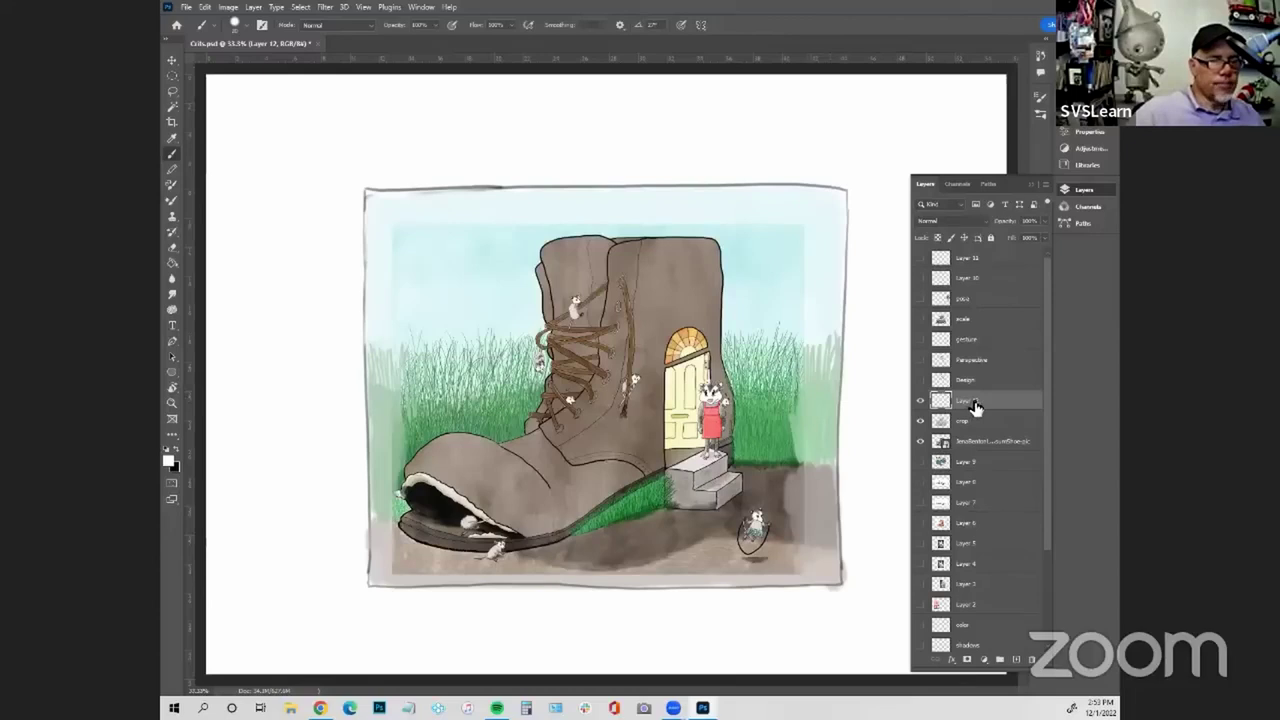
Move Layer 12 above the gesture layer and zoom in on the door figure
drag(975, 406, 975, 342)
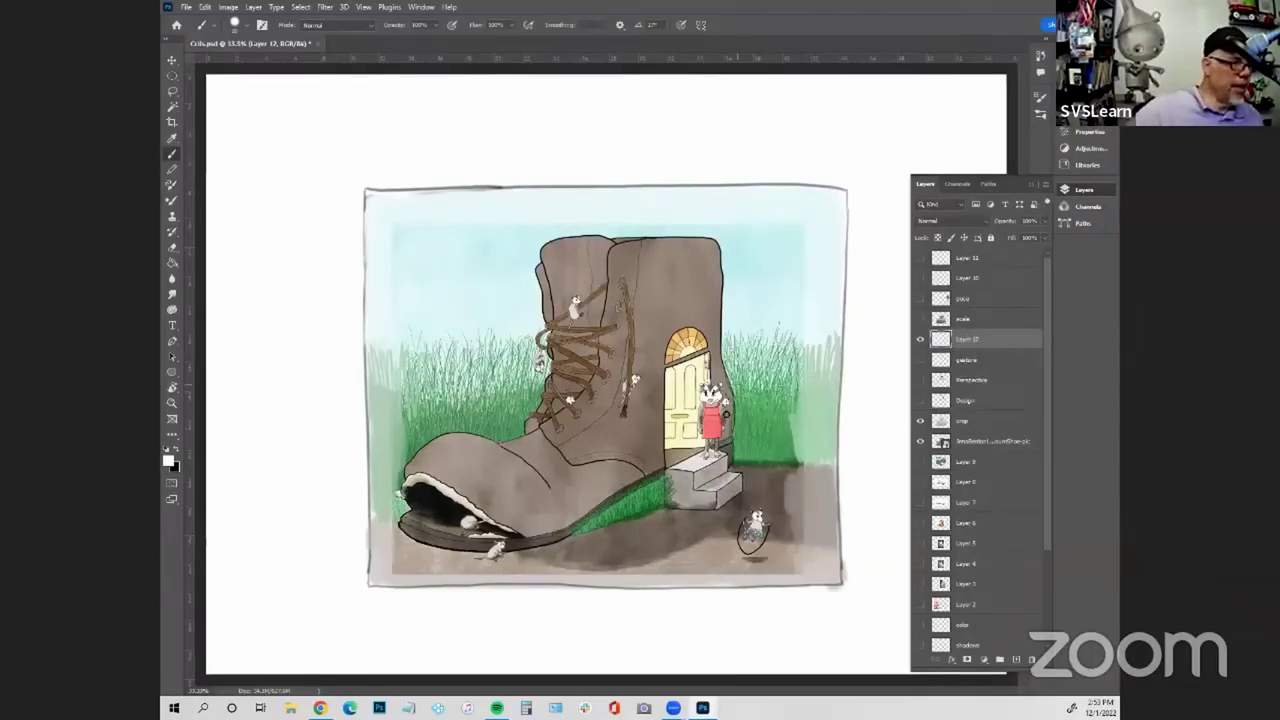
key(z)
click(714, 400)
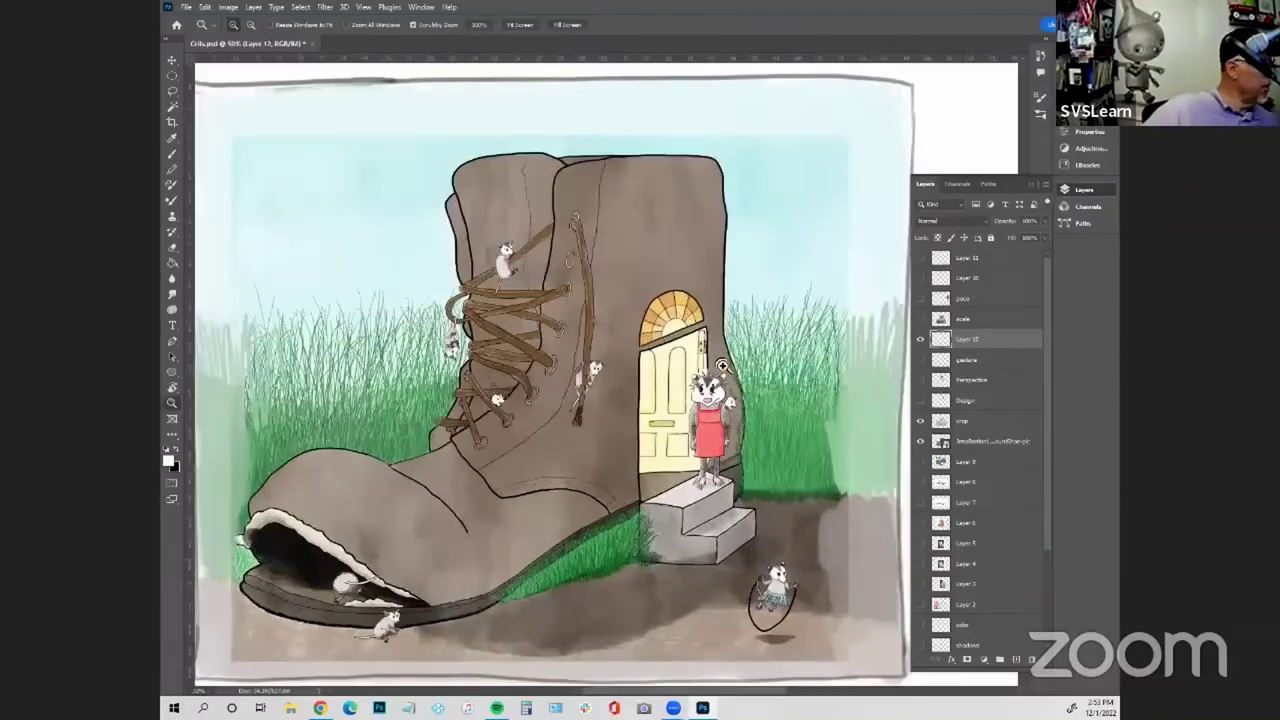
click(705, 390)
Paint a test white line over the opossum with the brush and undo it
key(b)
drag(693, 338, 718, 530)
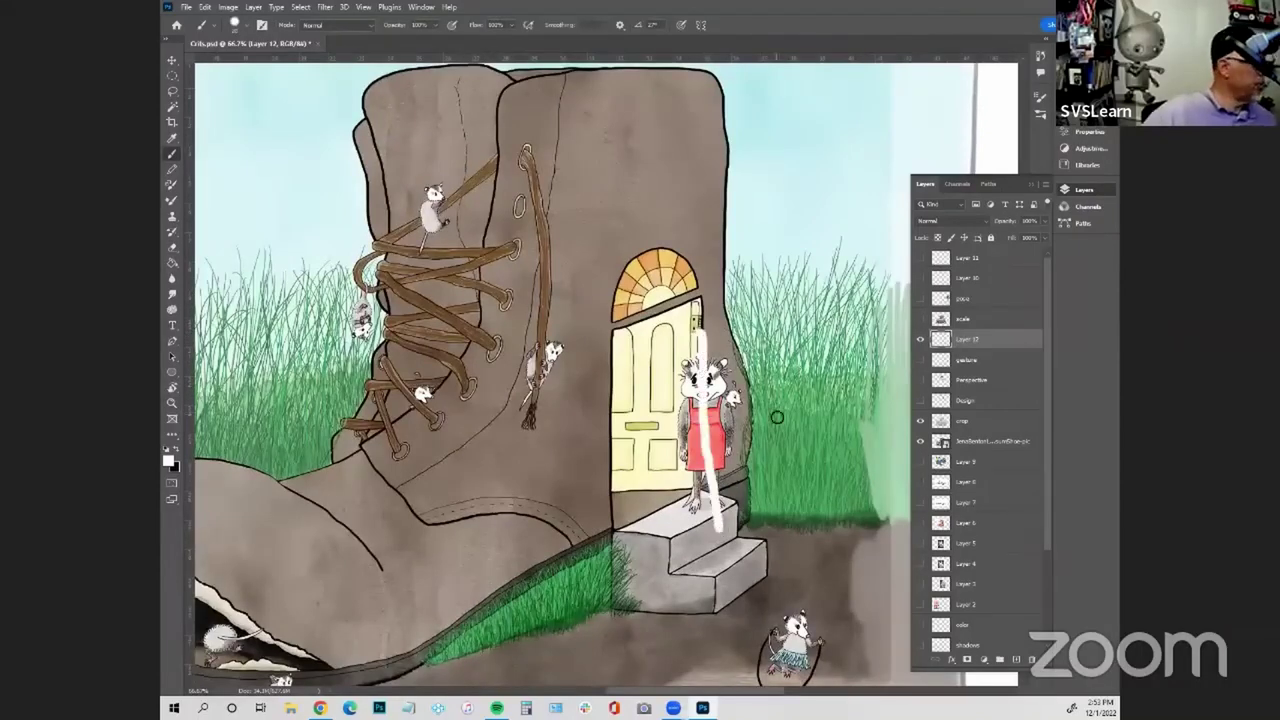
key(ctrl+z)
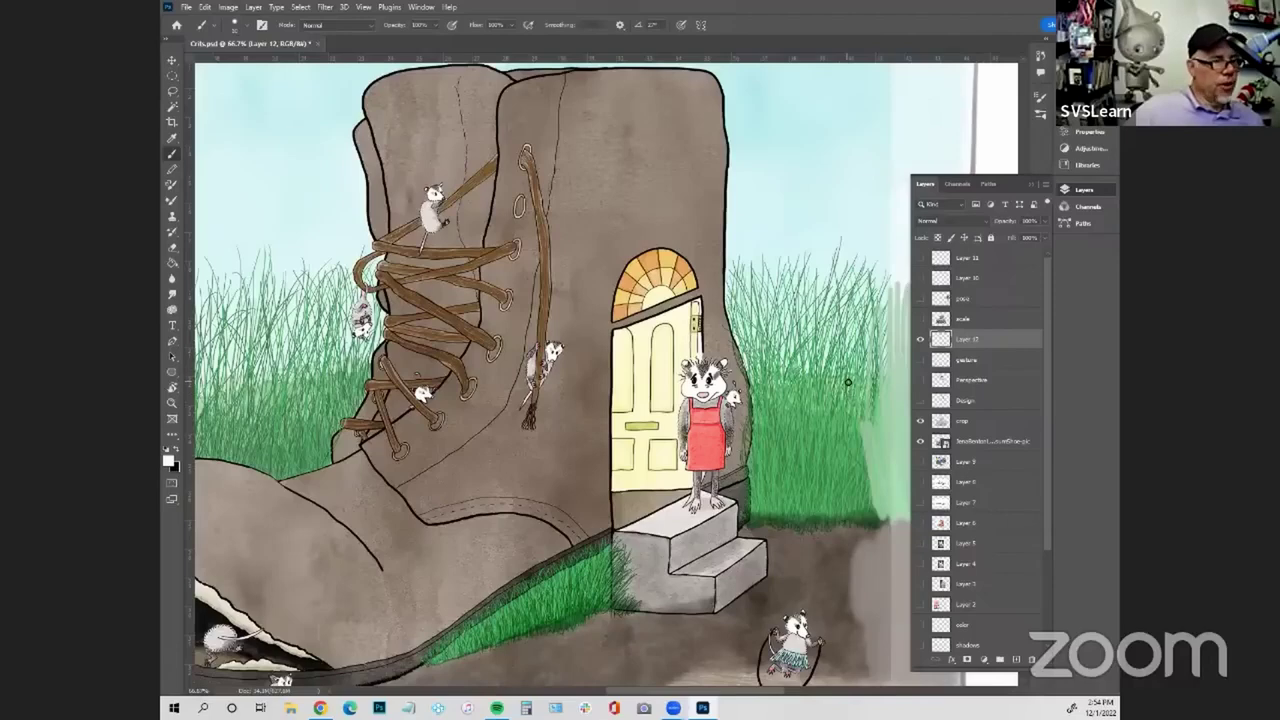
Turn on the gesture layer and pan to bring its curler-haired rat sketch into view
drag(695, 362, 749, 336)
drag(674, 428, 618, 388)
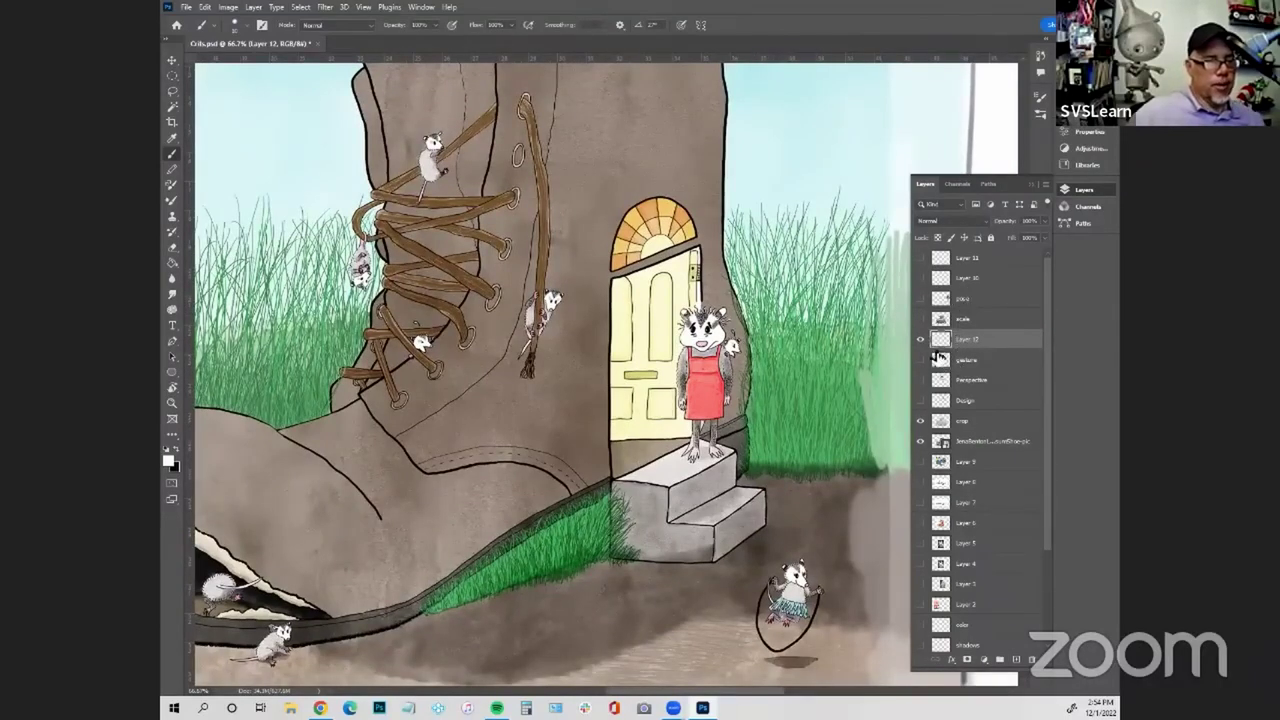
drag(818, 366, 712, 370)
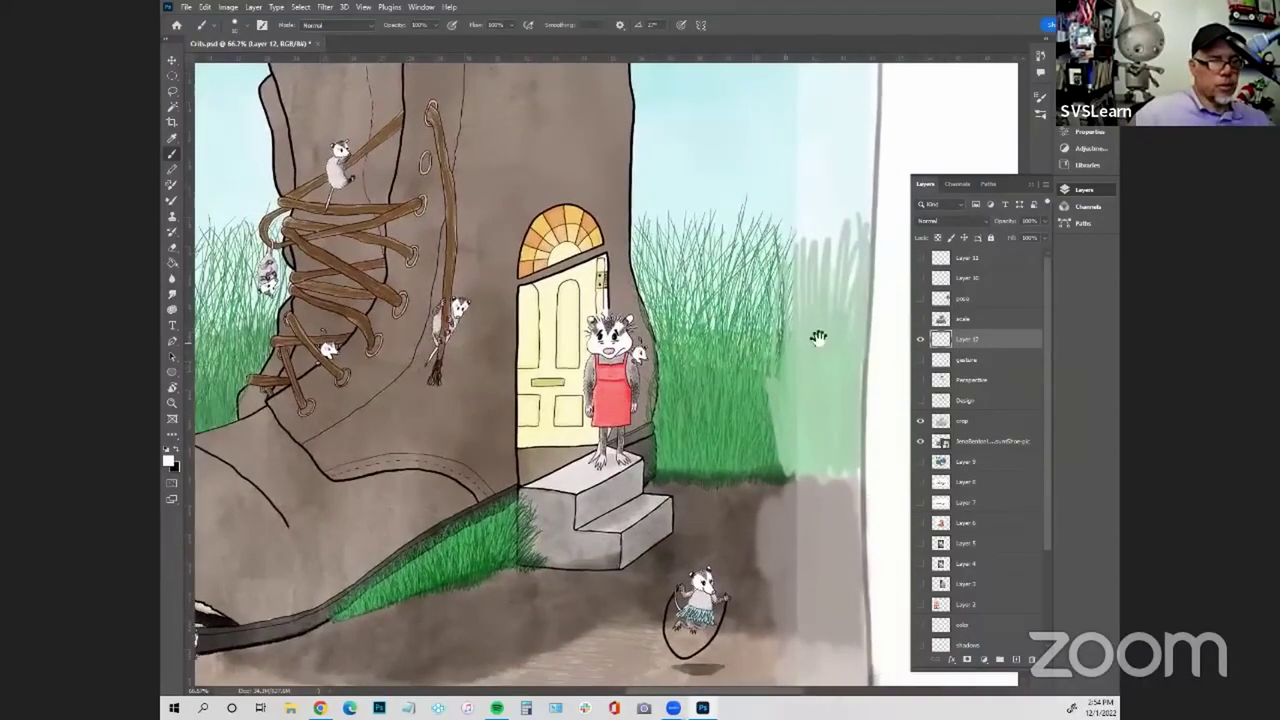
click(921, 362)
drag(694, 357, 545, 350)
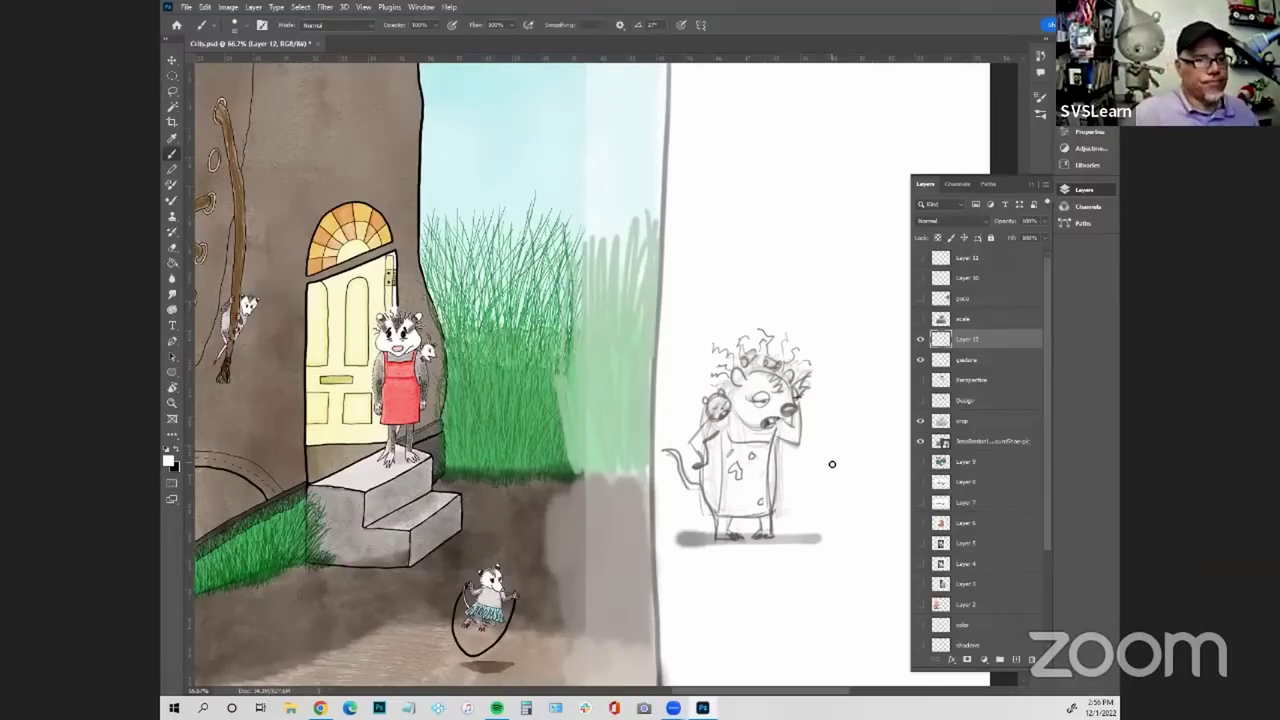
click(921, 359)
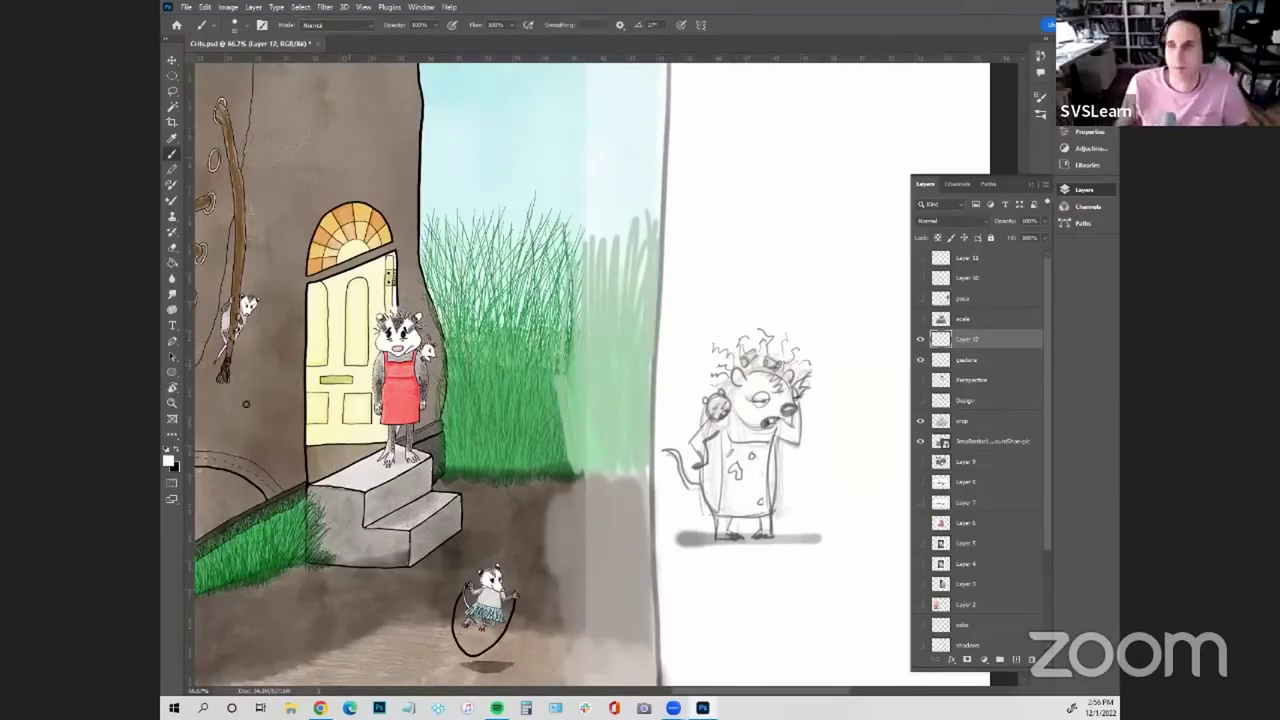
click(173, 404)
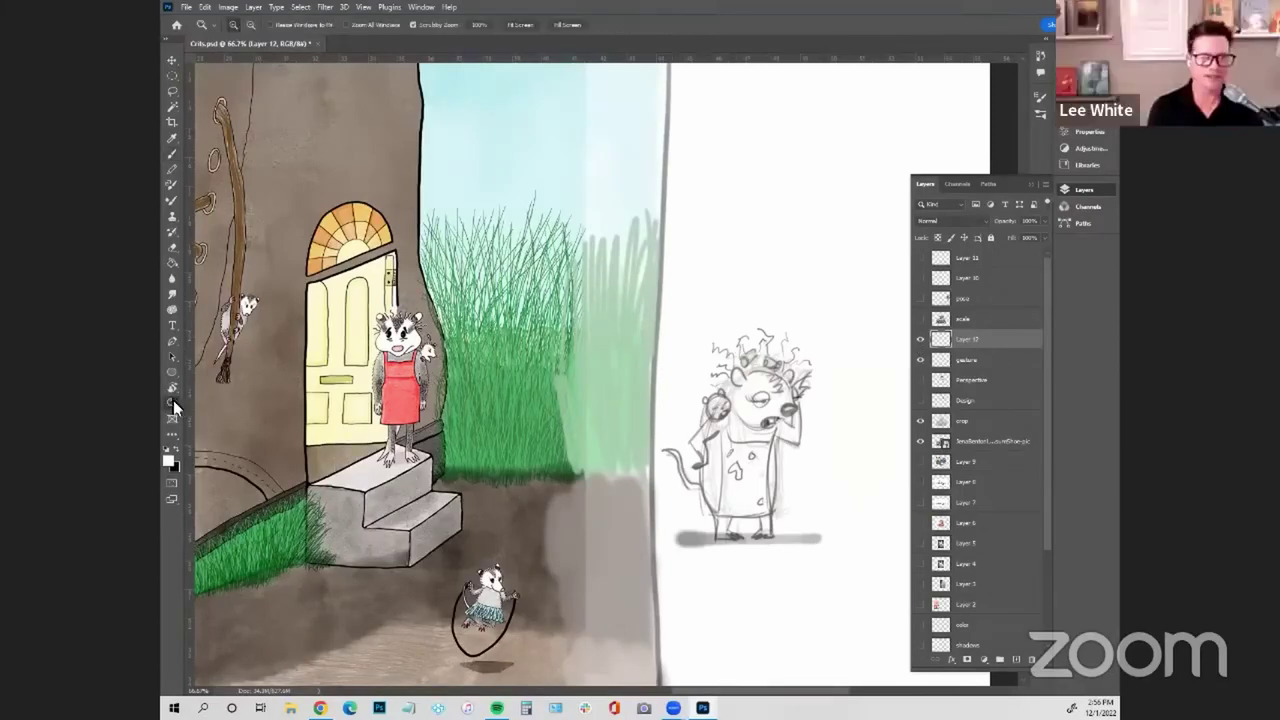
alt+click(316, 376)
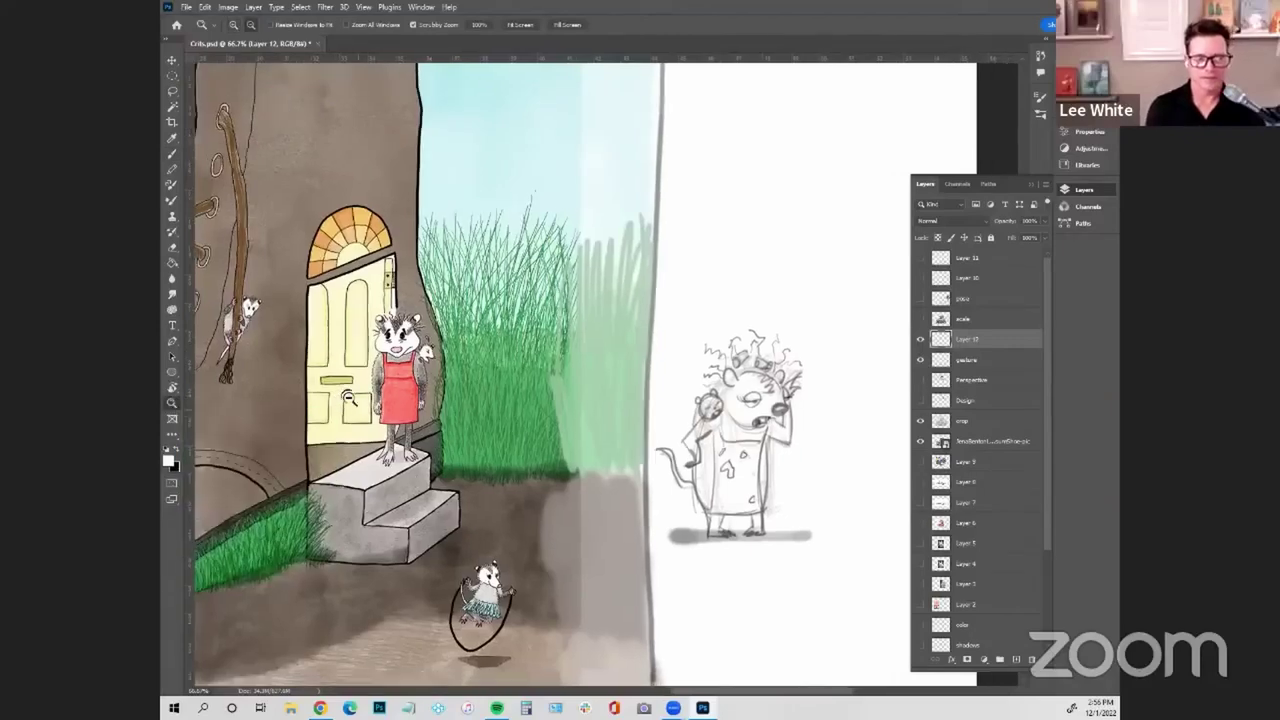
alt+click(316, 376)
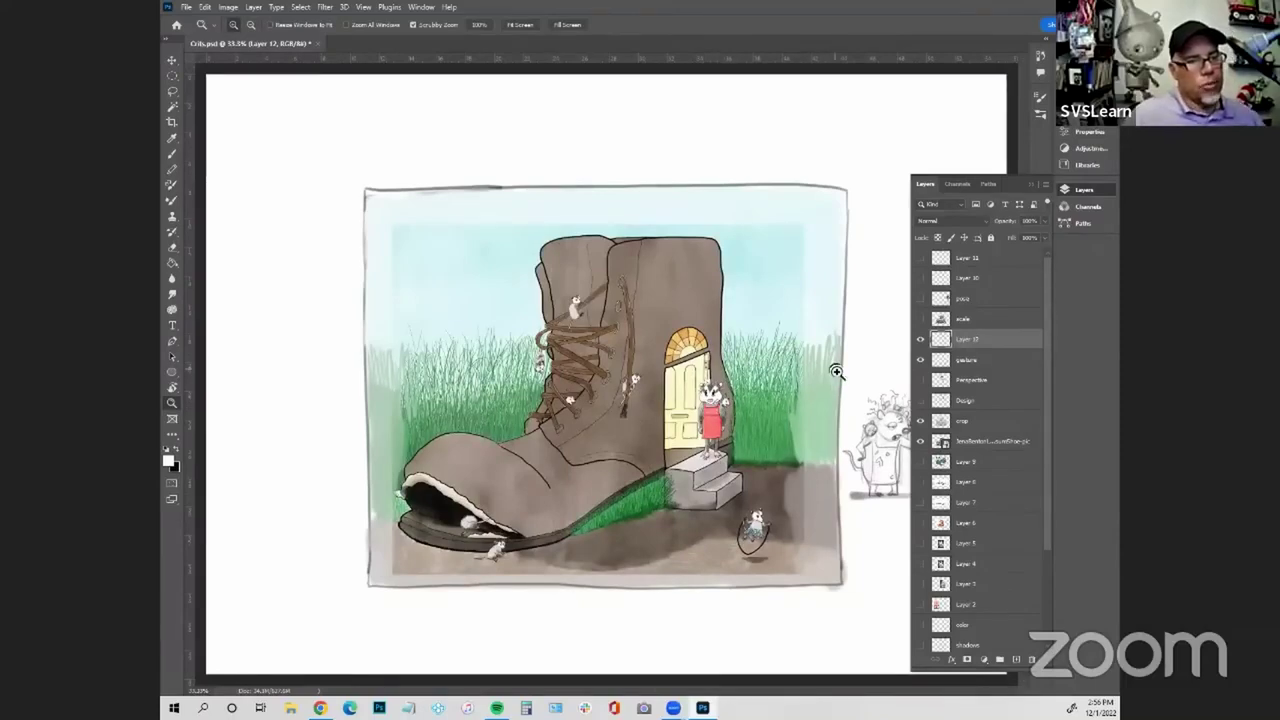
click(603, 411)
drag(552, 410, 560, 355)
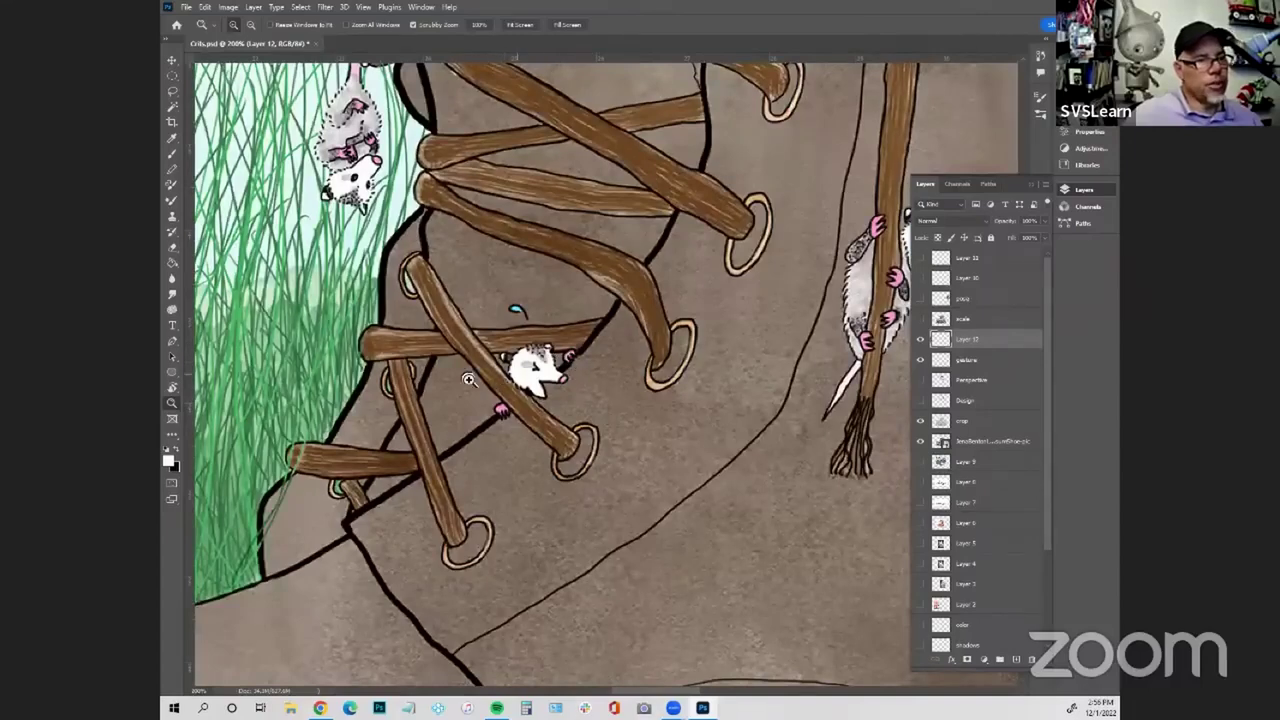
drag(416, 232, 561, 402)
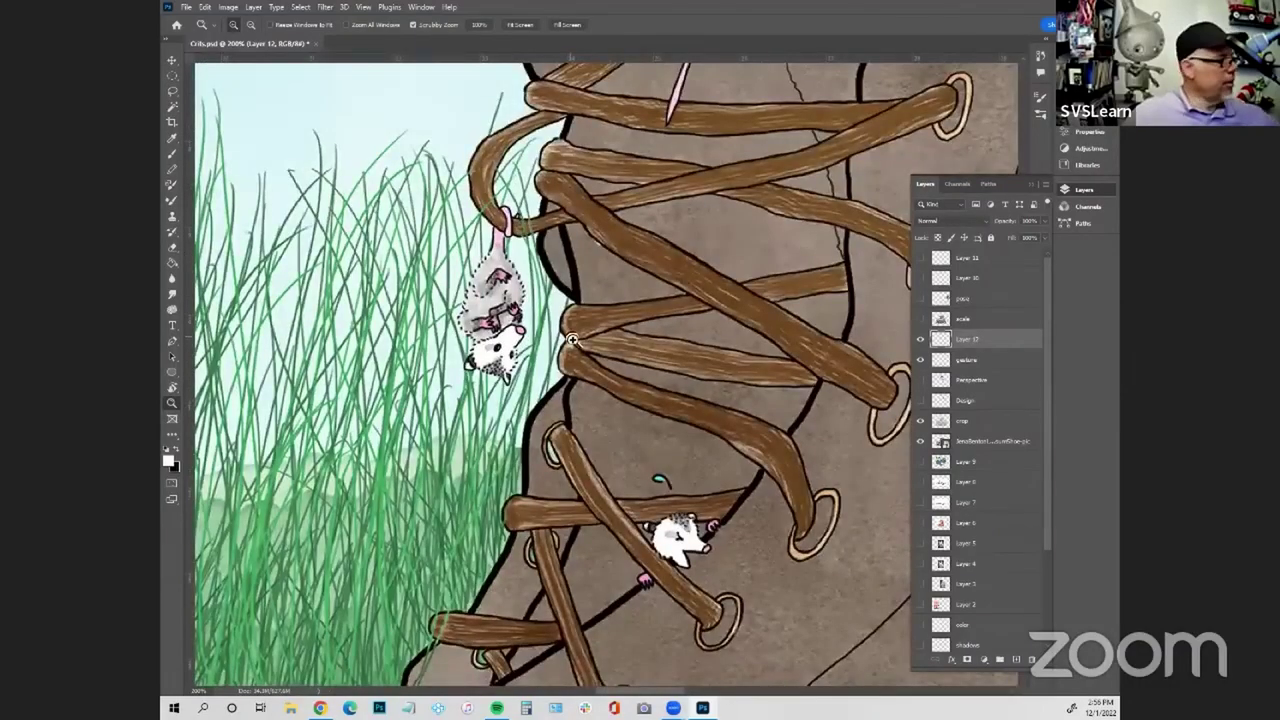
alt+click(623, 337)
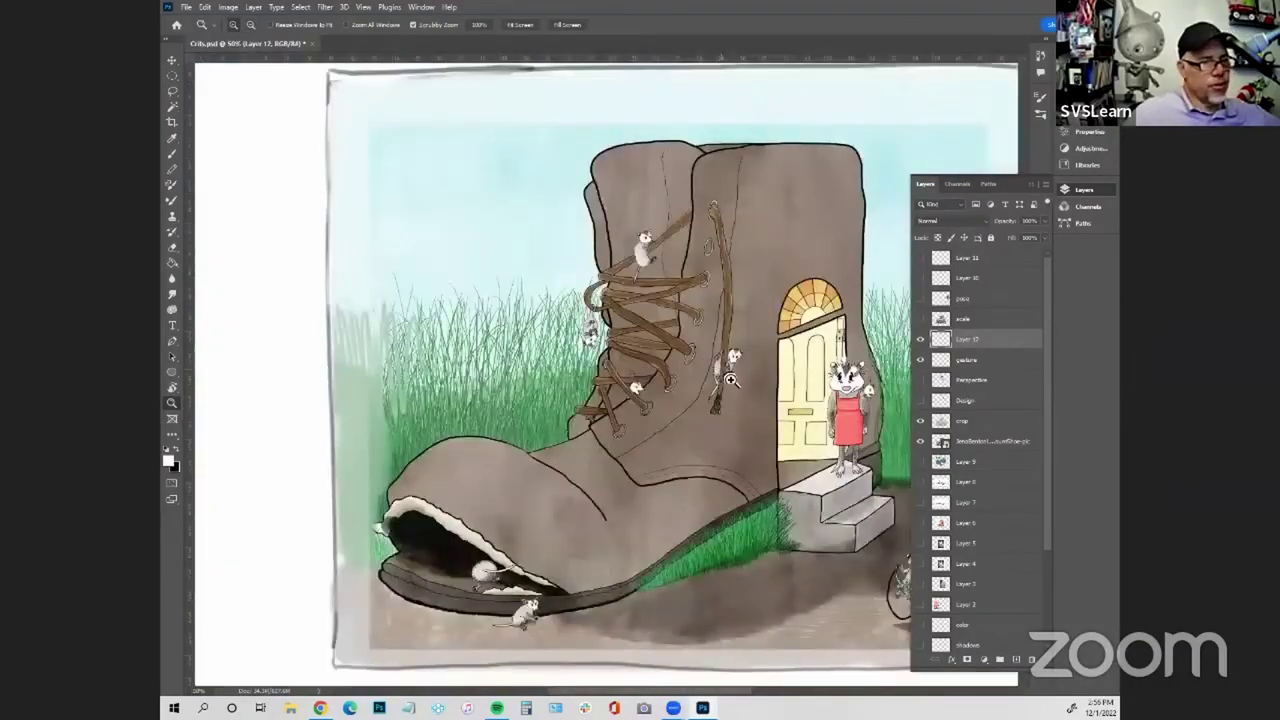
alt+click(733, 381)
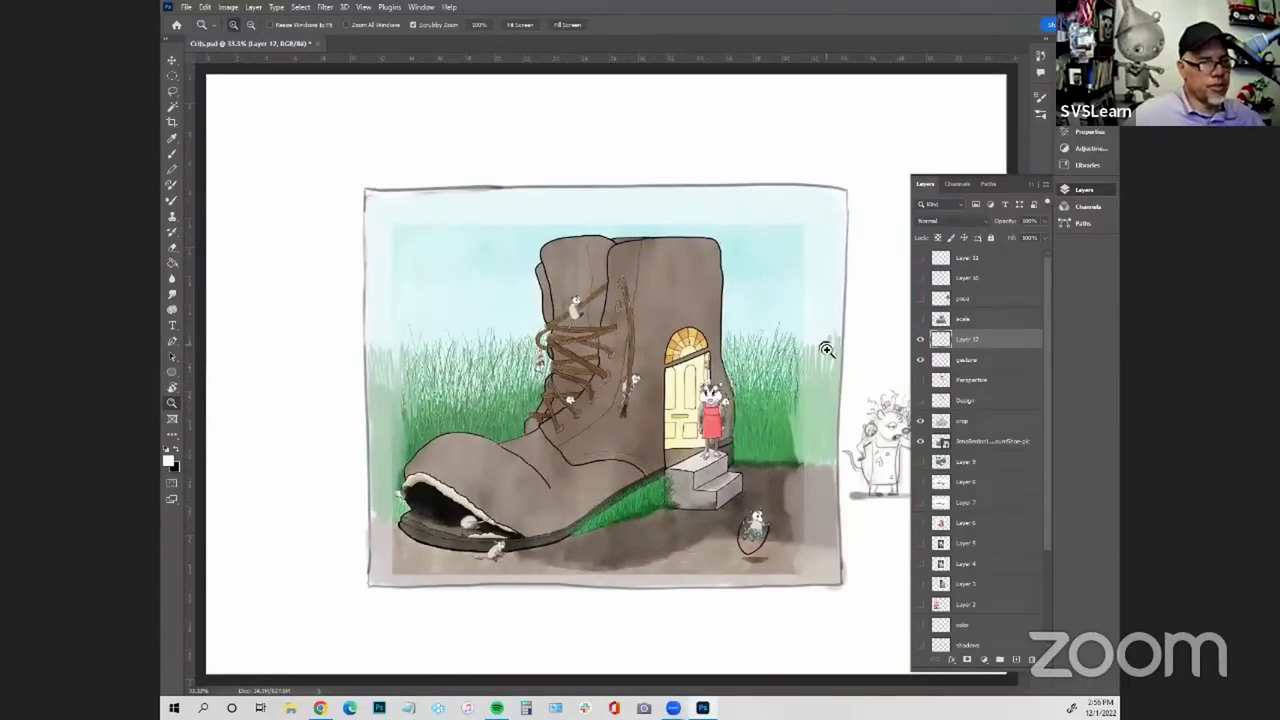
click(921, 320)
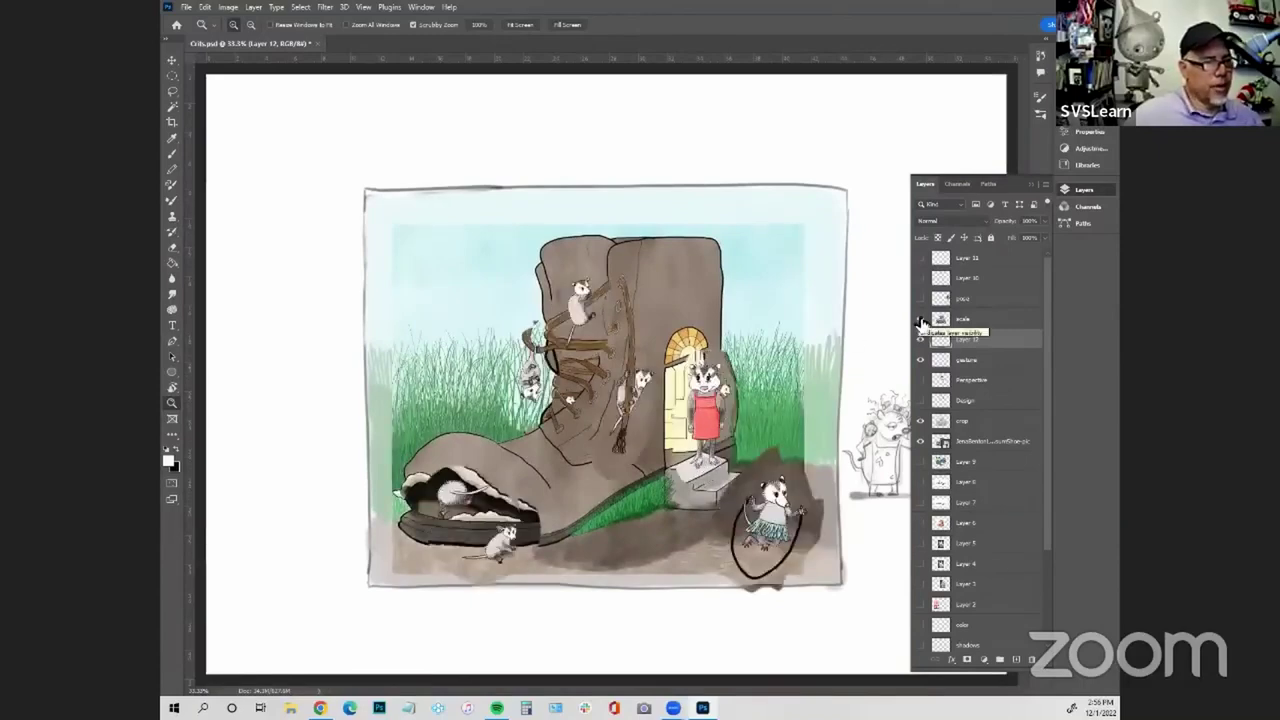
click(921, 320)
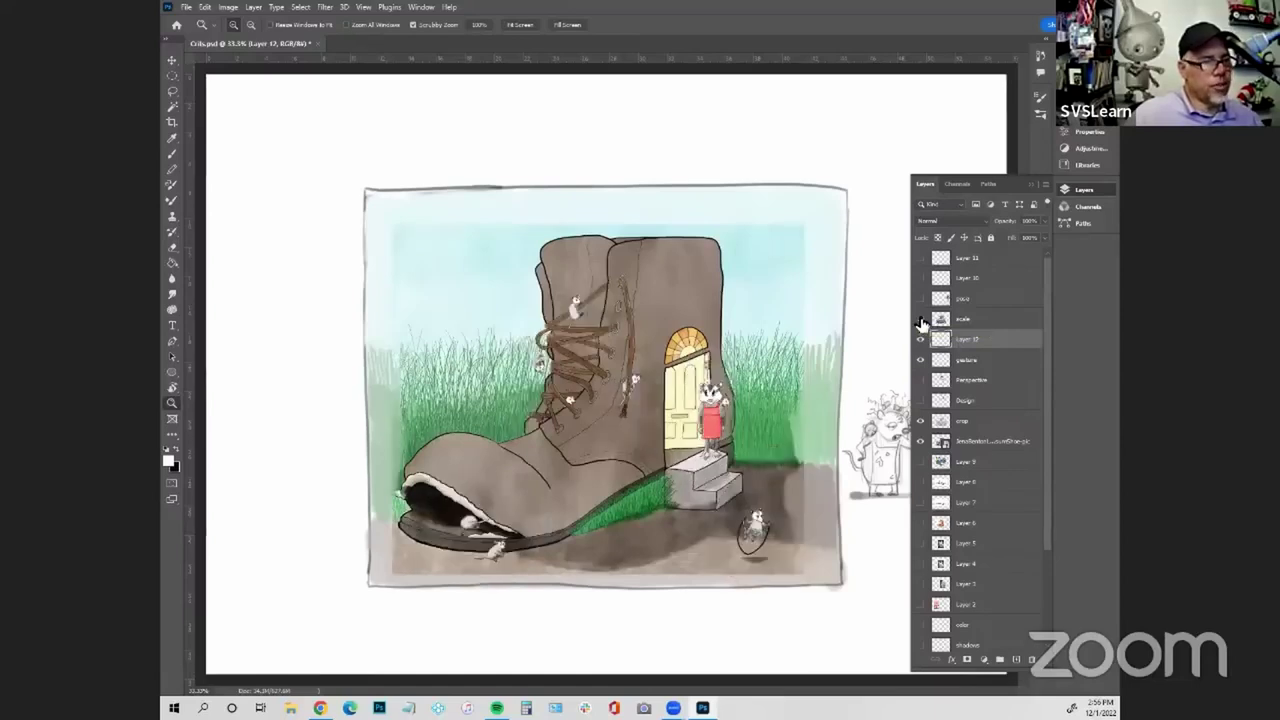
click(921, 320)
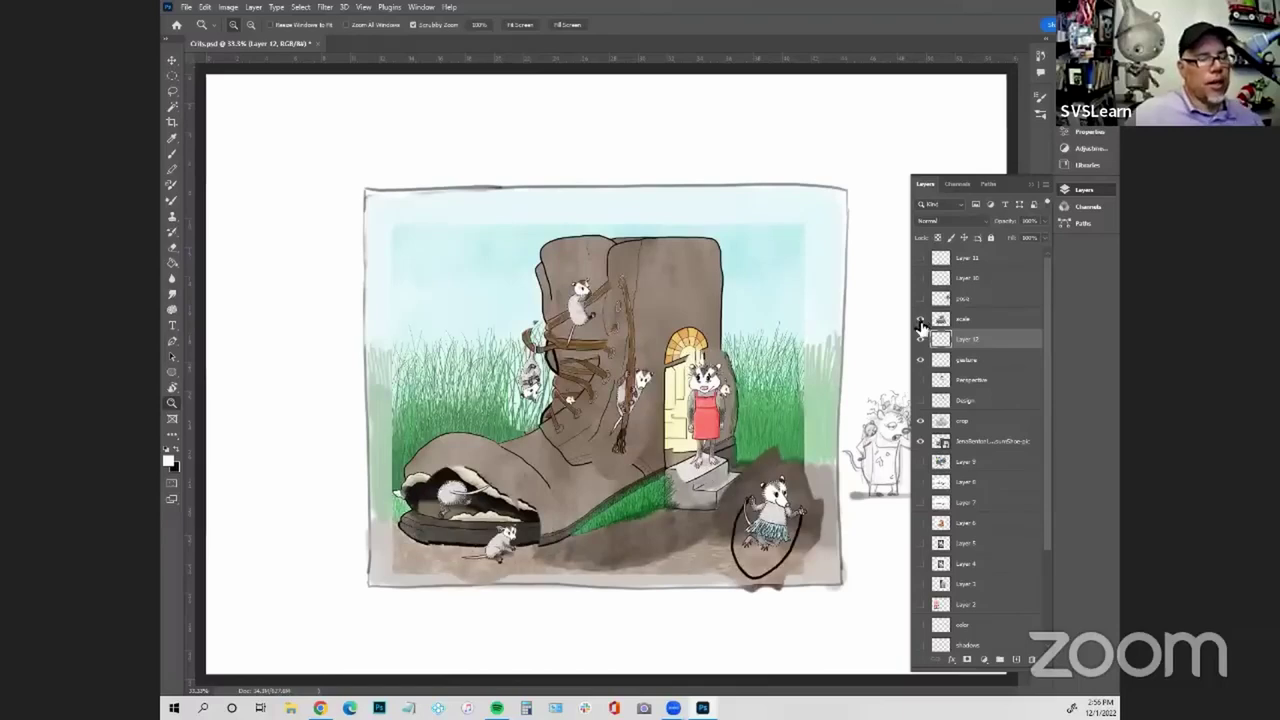
click(662, 402)
click(662, 402)
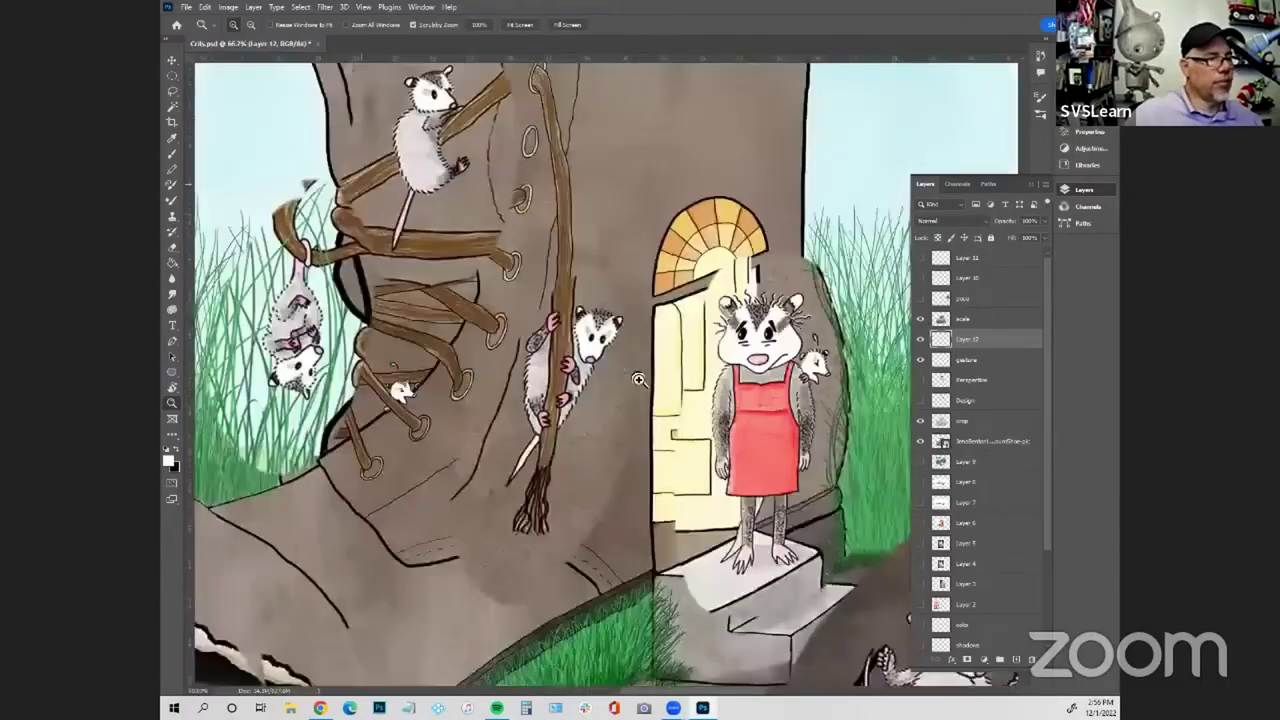
click(662, 402)
click(662, 402)
alt+click(609, 346)
alt+click(603, 343)
alt+click(606, 351)
alt+click(600, 340)
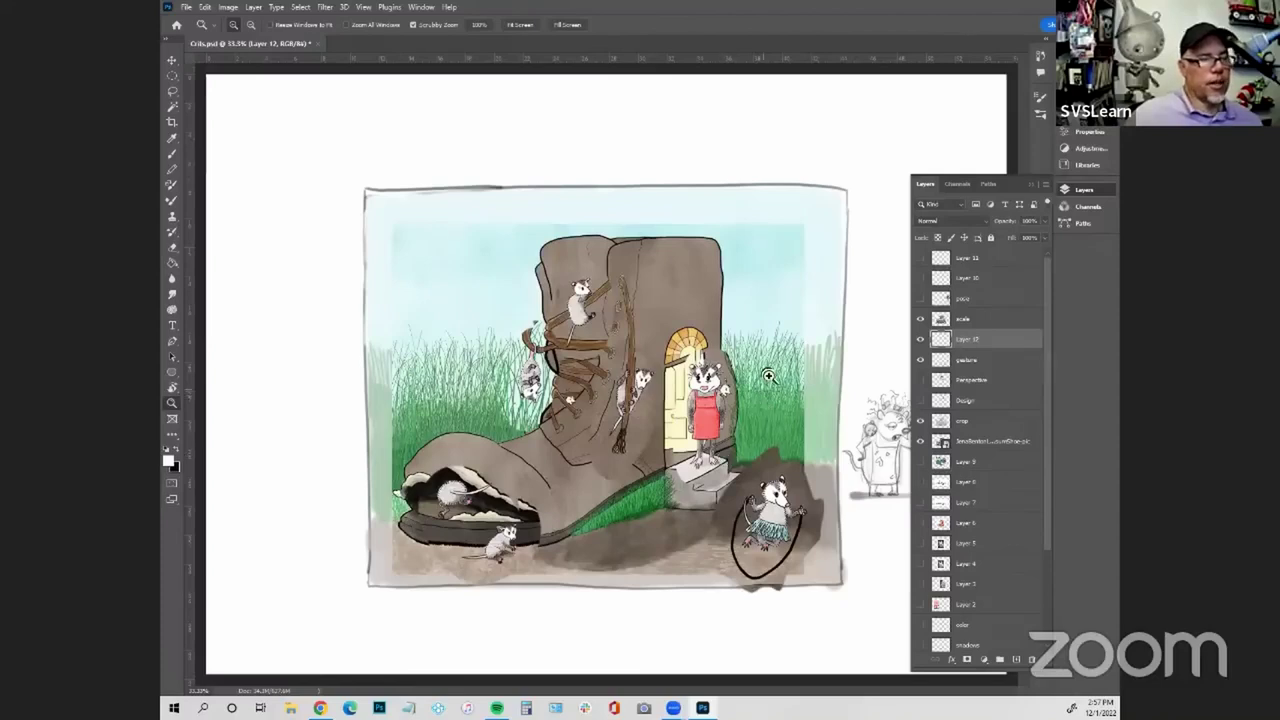
click(919, 326)
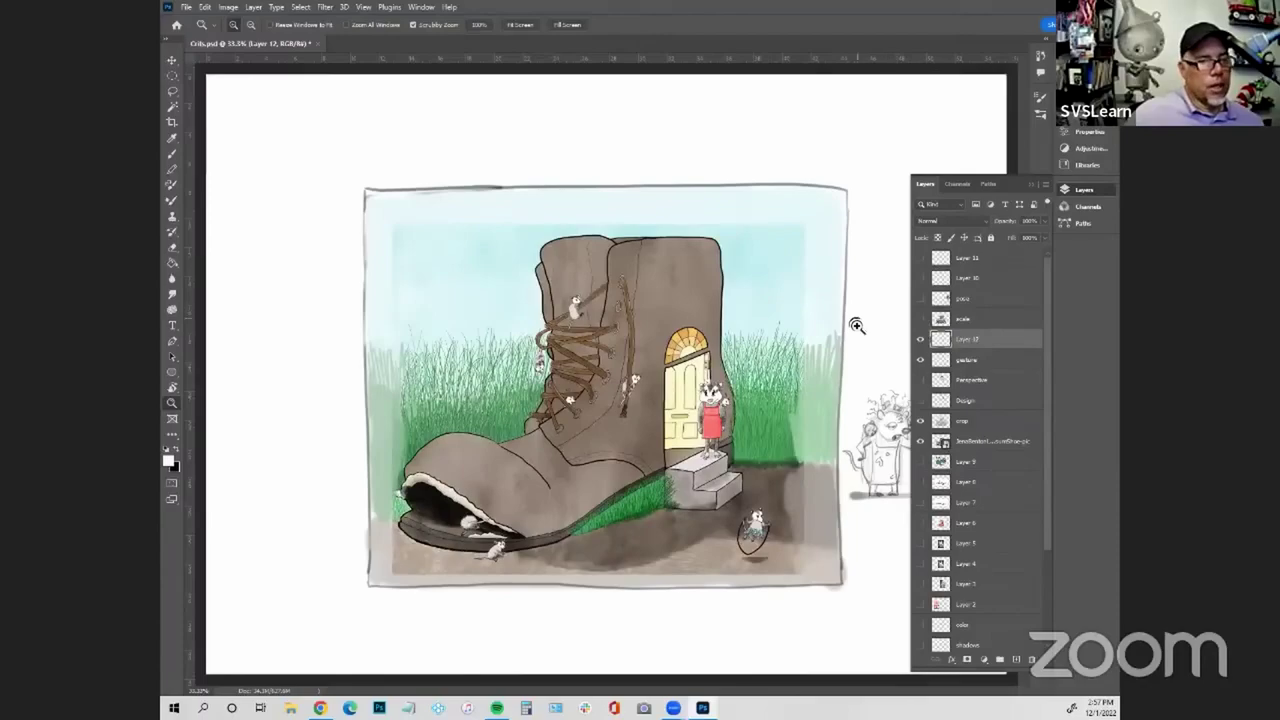
click(789, 527)
click(782, 519)
click(779, 515)
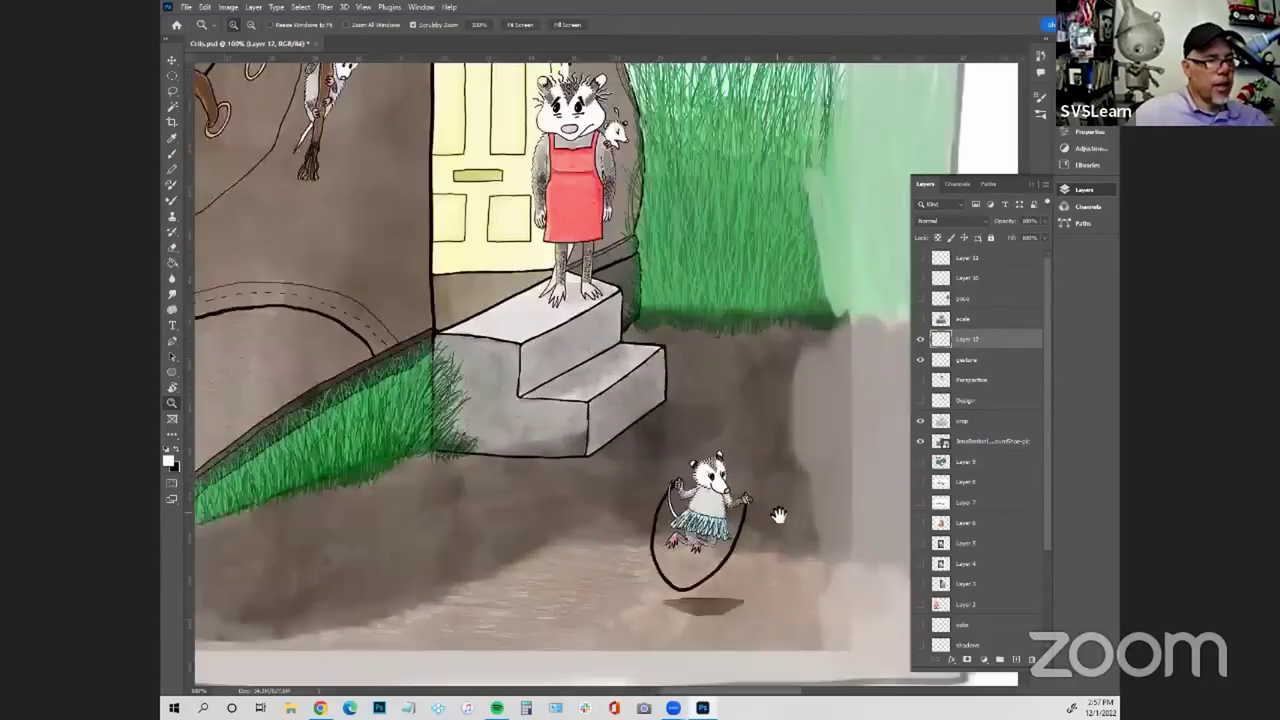
drag(719, 507, 638, 489)
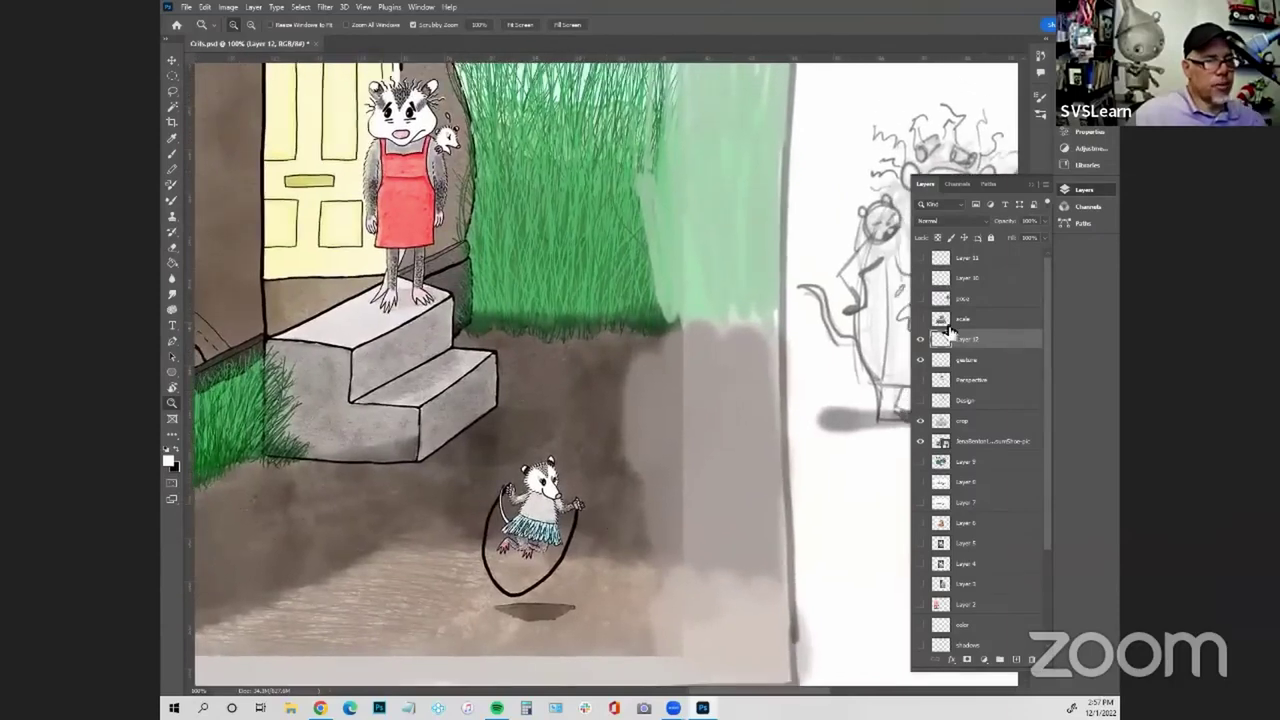
click(921, 360)
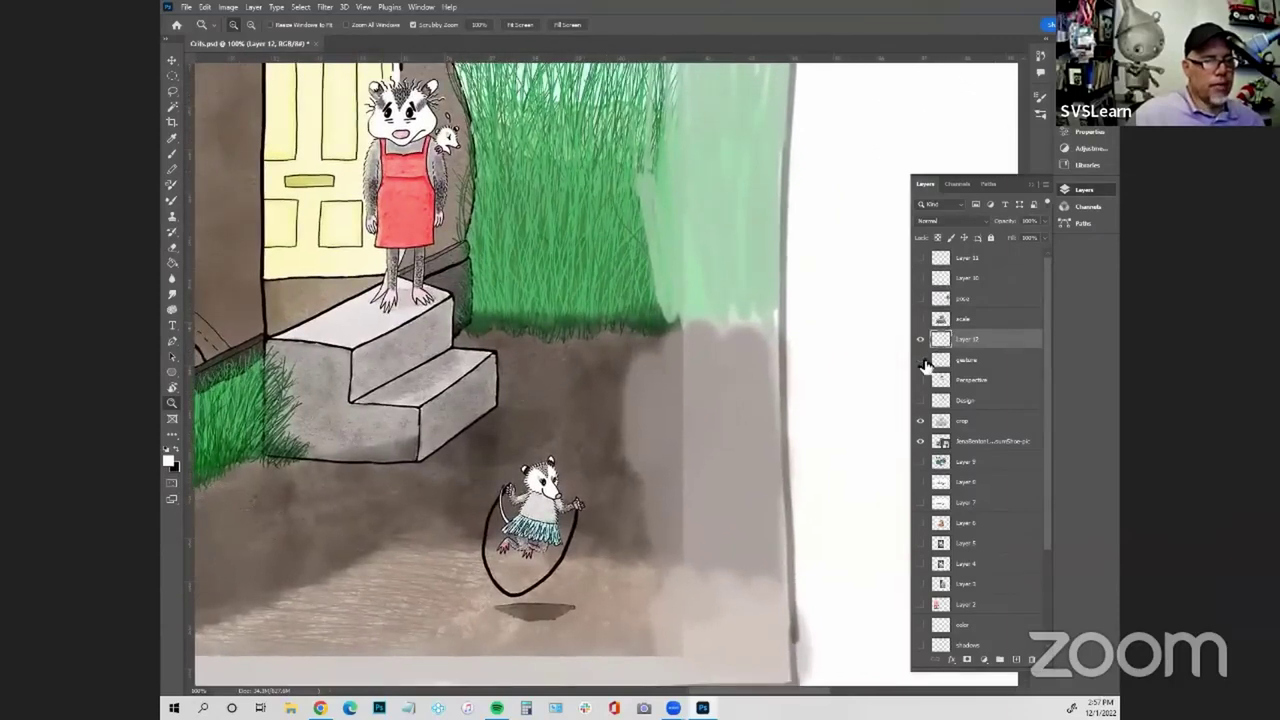
drag(820, 429, 616, 428)
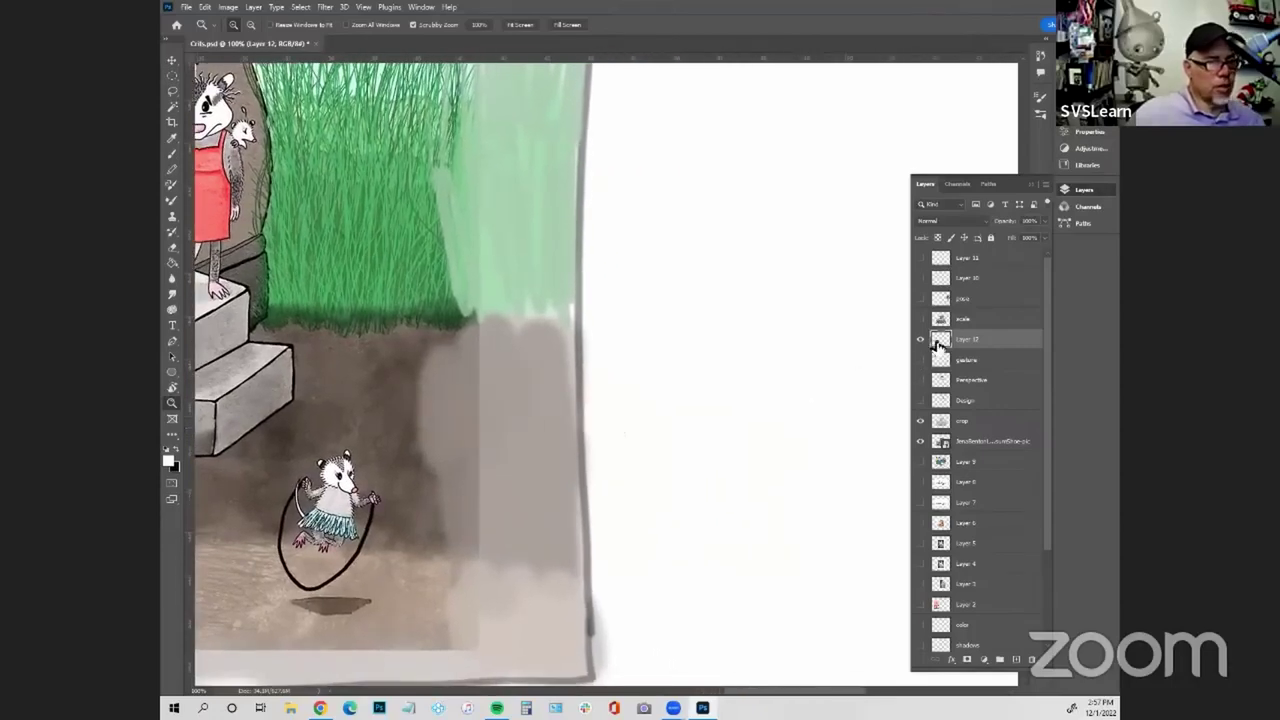
click(924, 338)
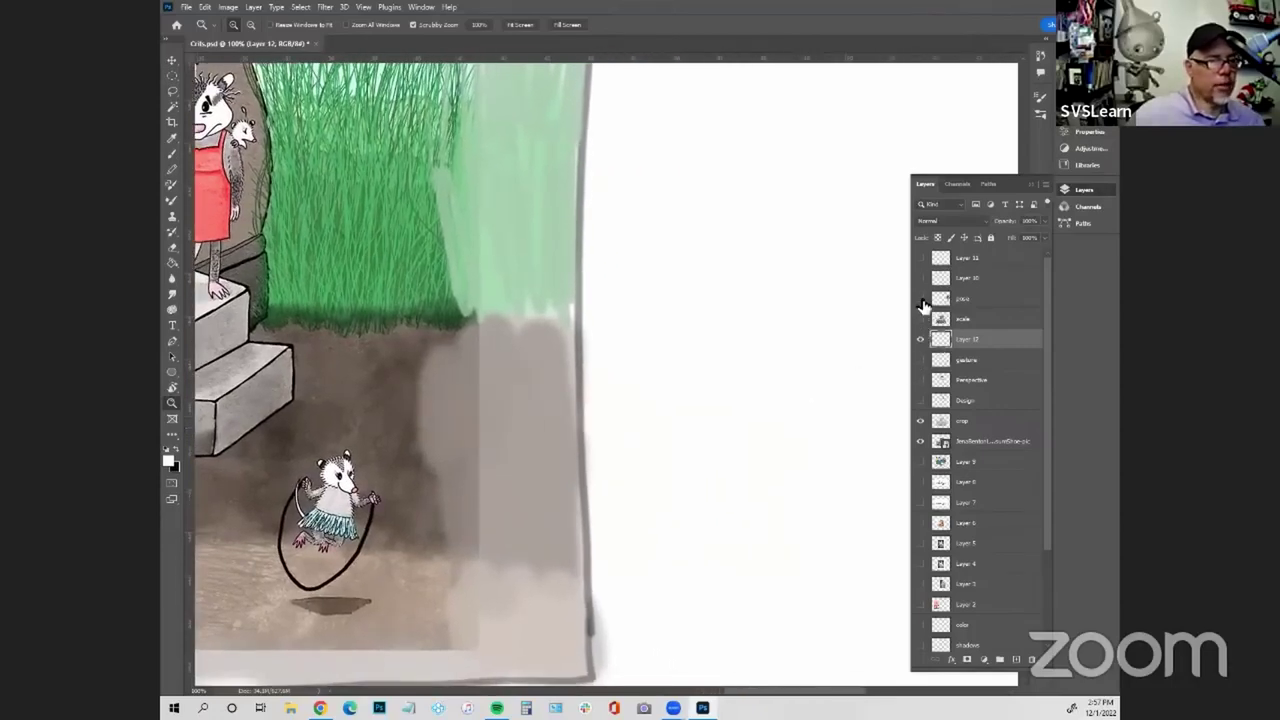
click(922, 300)
drag(880, 130, 852, 285)
mouse_move(837, 144)
mouse_down()
mouse_move(805, 450)
mouse_move(760, 680)
mouse_move(750, 570)
mouse_move(815, 550)
mouse_up()
mouse_move(815, 600)
mouse_down()
mouse_move(849, 374)
mouse_move(726, 483)
mouse_move(713, 421)
mouse_move(760, 274)
mouse_move(778, 140)
mouse_up()
drag(743, 266, 712, 254)
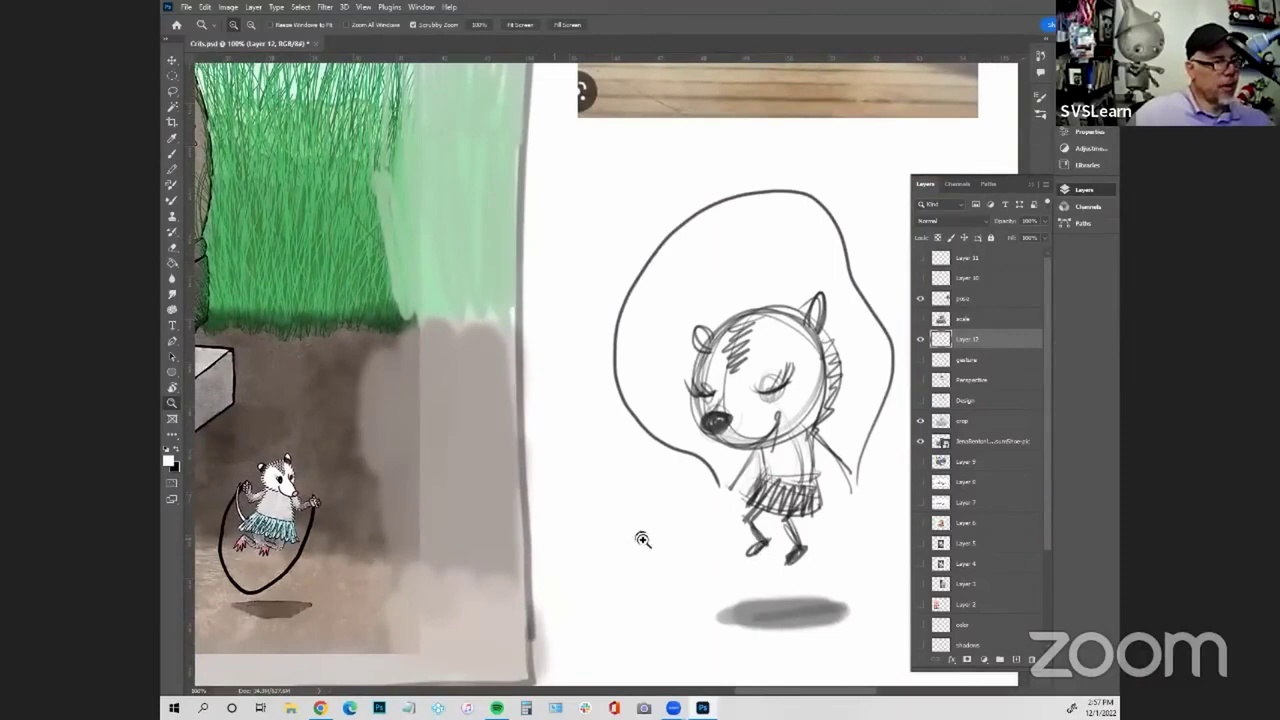
drag(354, 547, 490, 550)
click(608, 562)
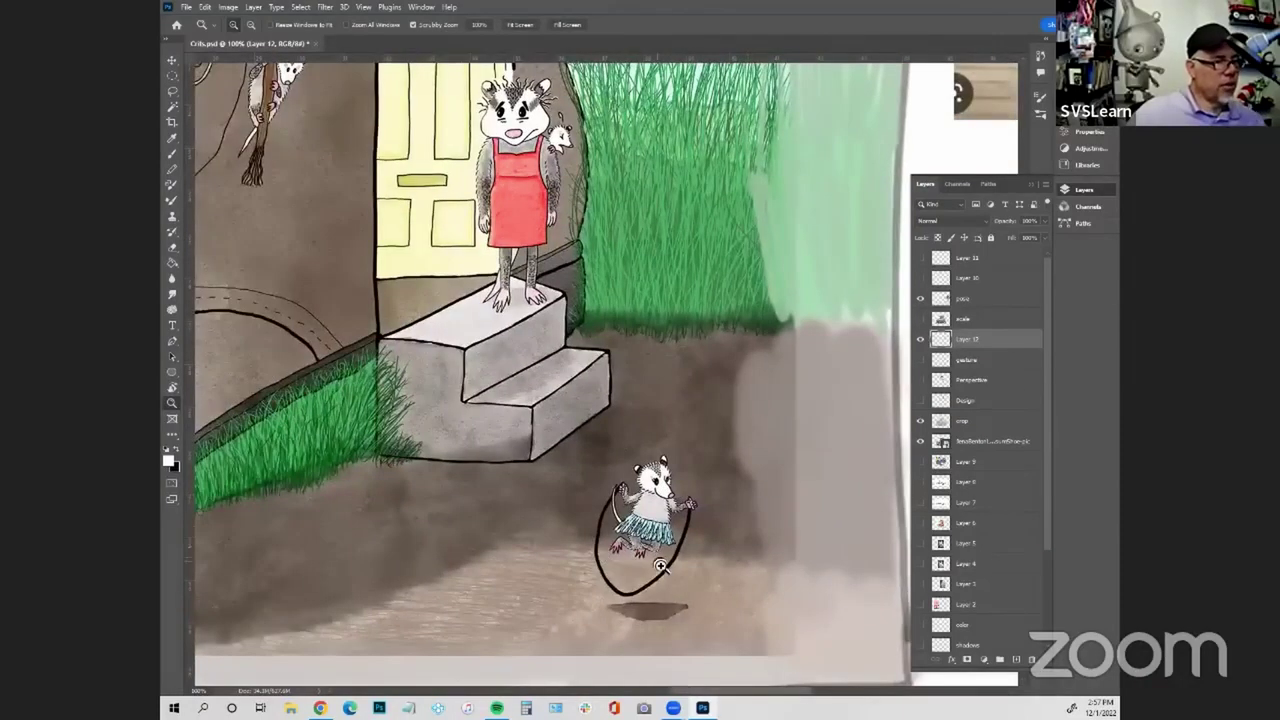
click(650, 562)
click(650, 560)
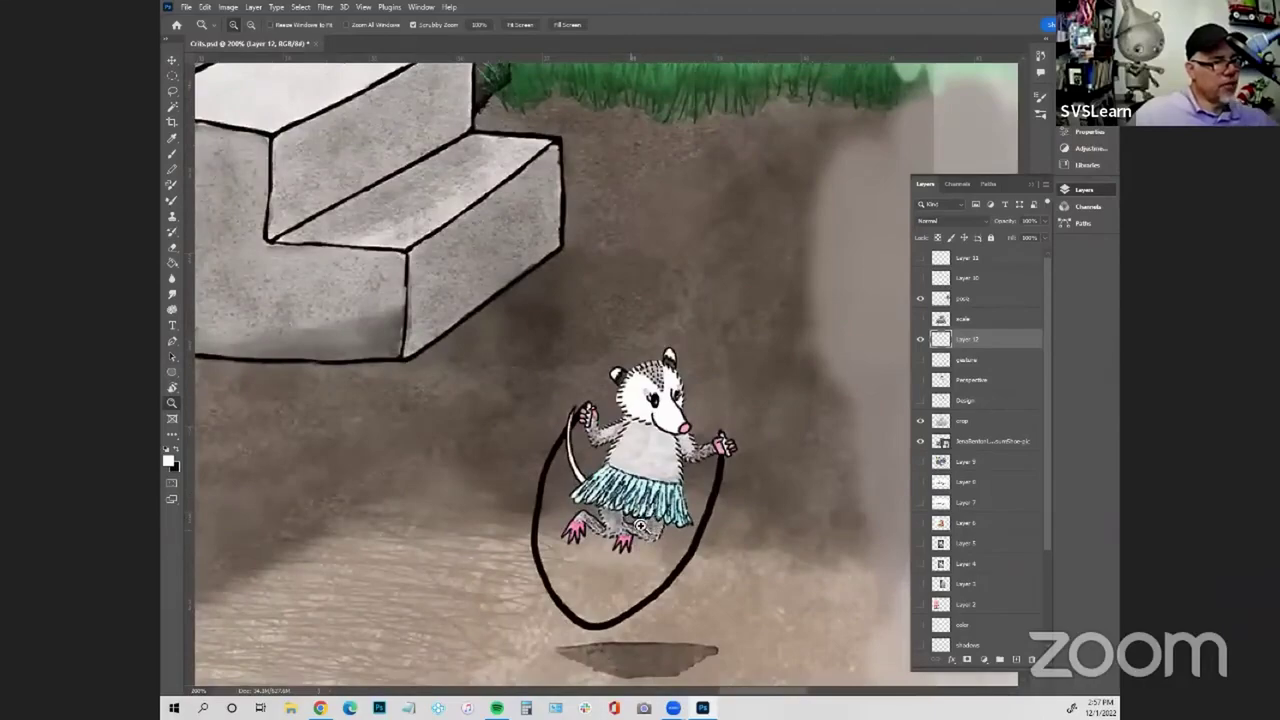
alt+click(650, 560)
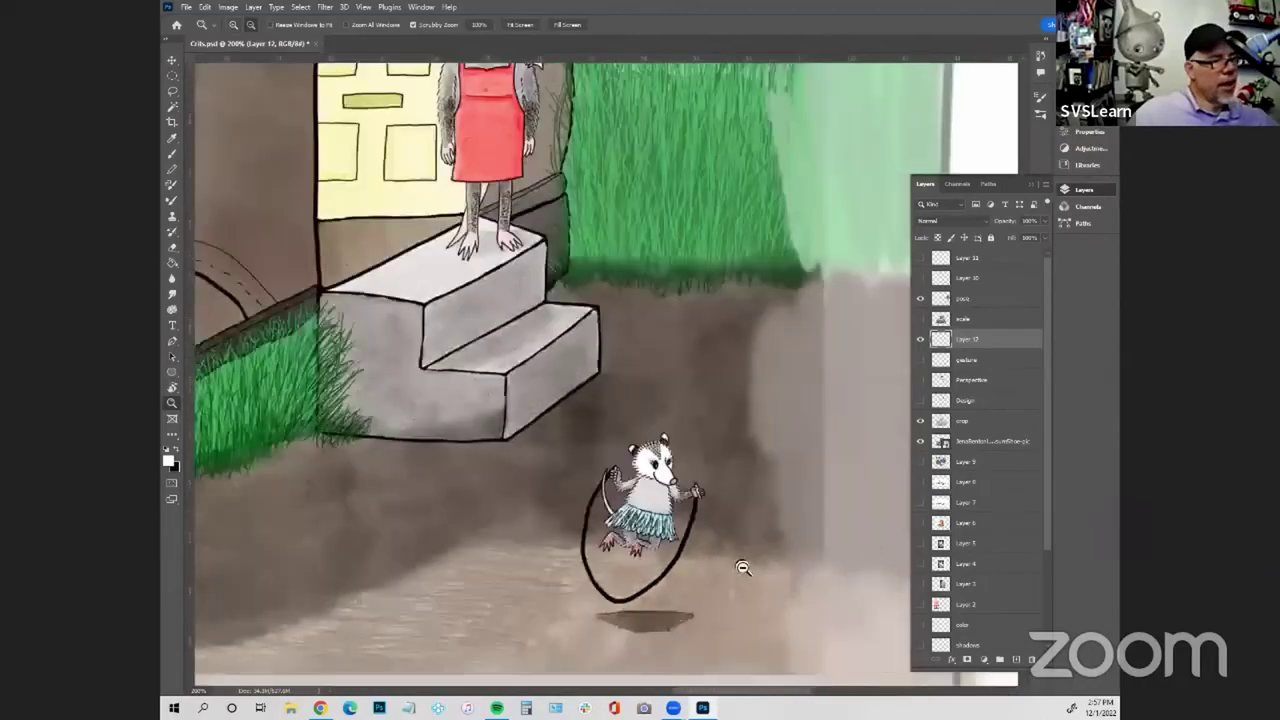
alt+click(828, 569)
scroll(828, 560, right, 3)
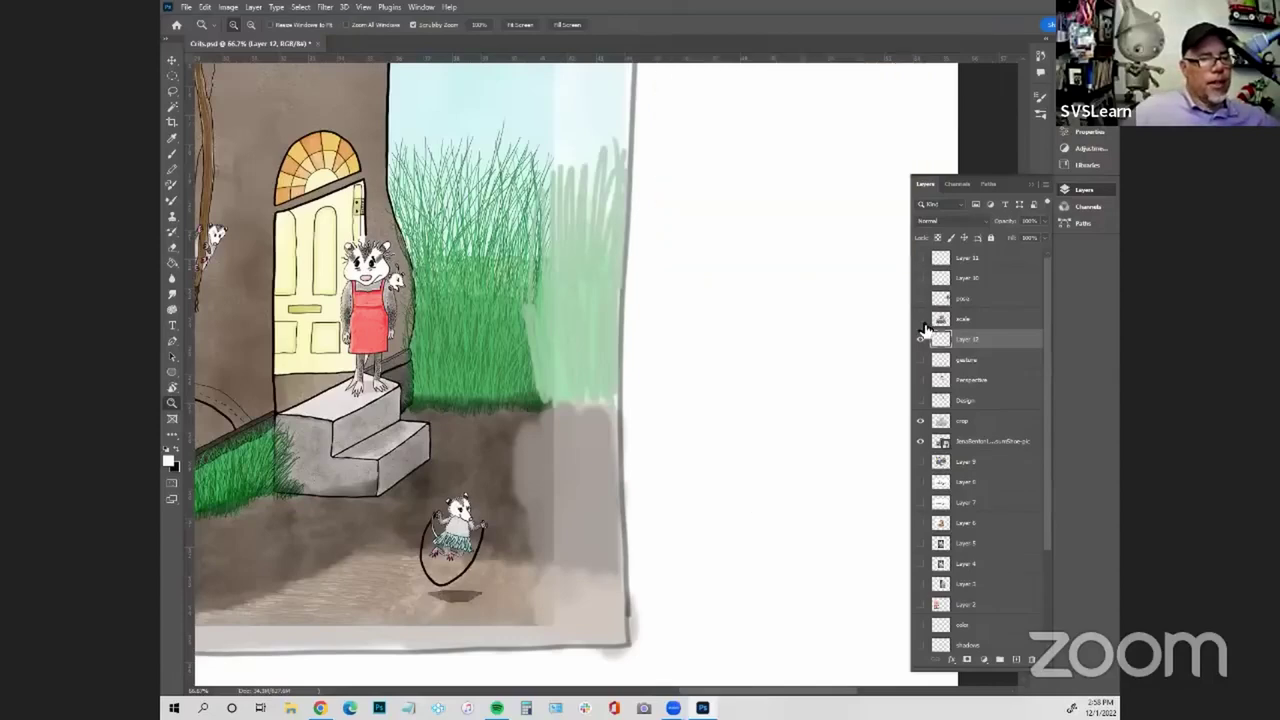
Hide Layer 12's jump-rope redraw and zoom to 50% to view the 'Jumping Rope' note
click(920, 339)
alt+click(622, 374)
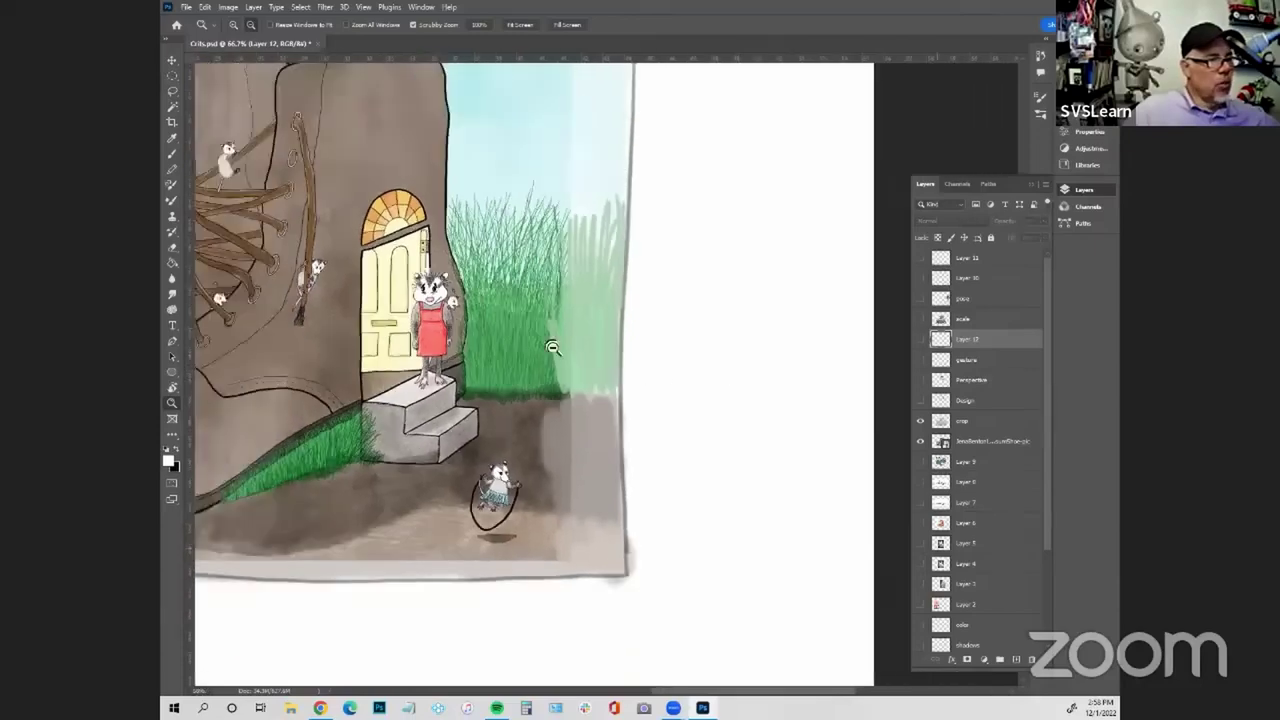
alt+click(536, 343)
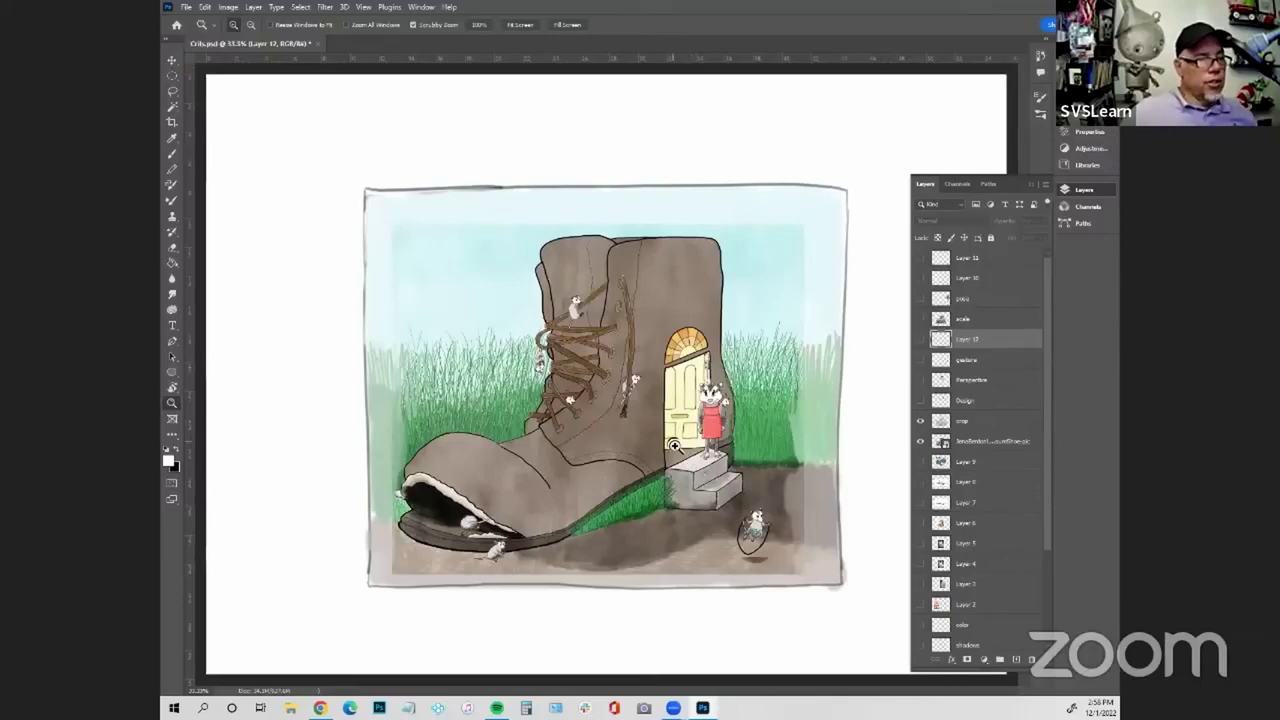
click(767, 544)
click(876, 534)
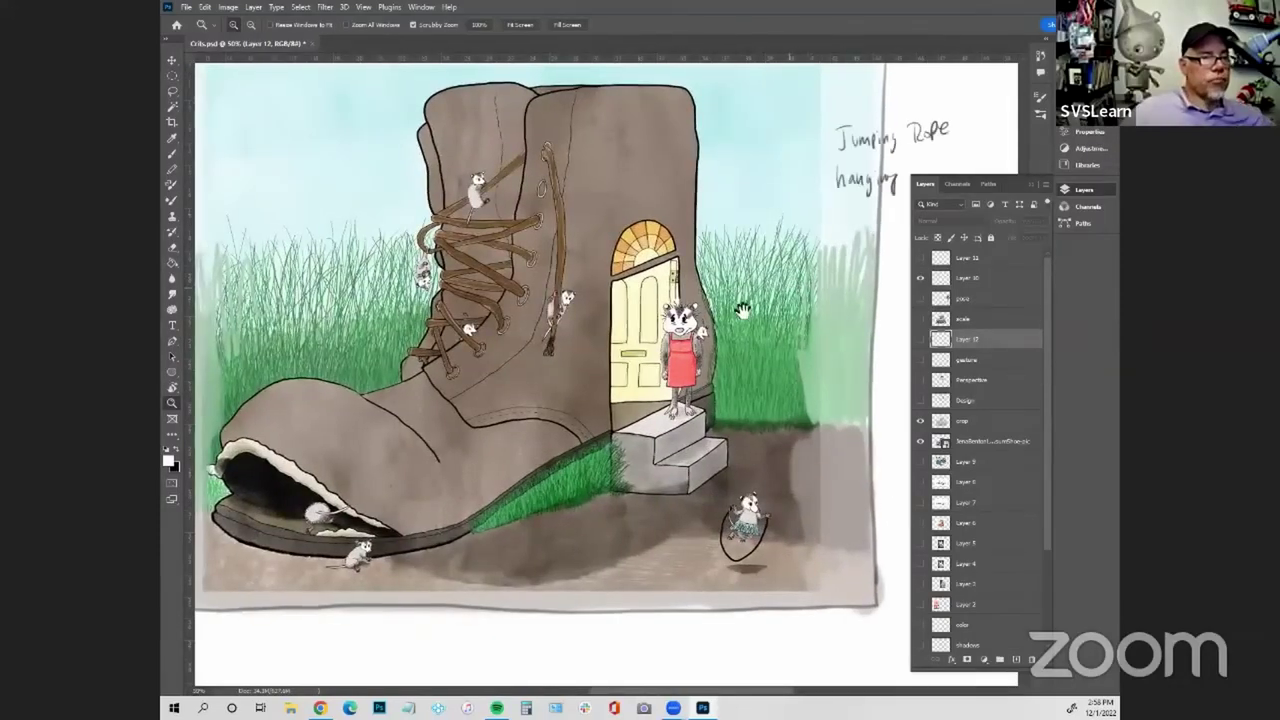
drag(804, 292, 658, 354)
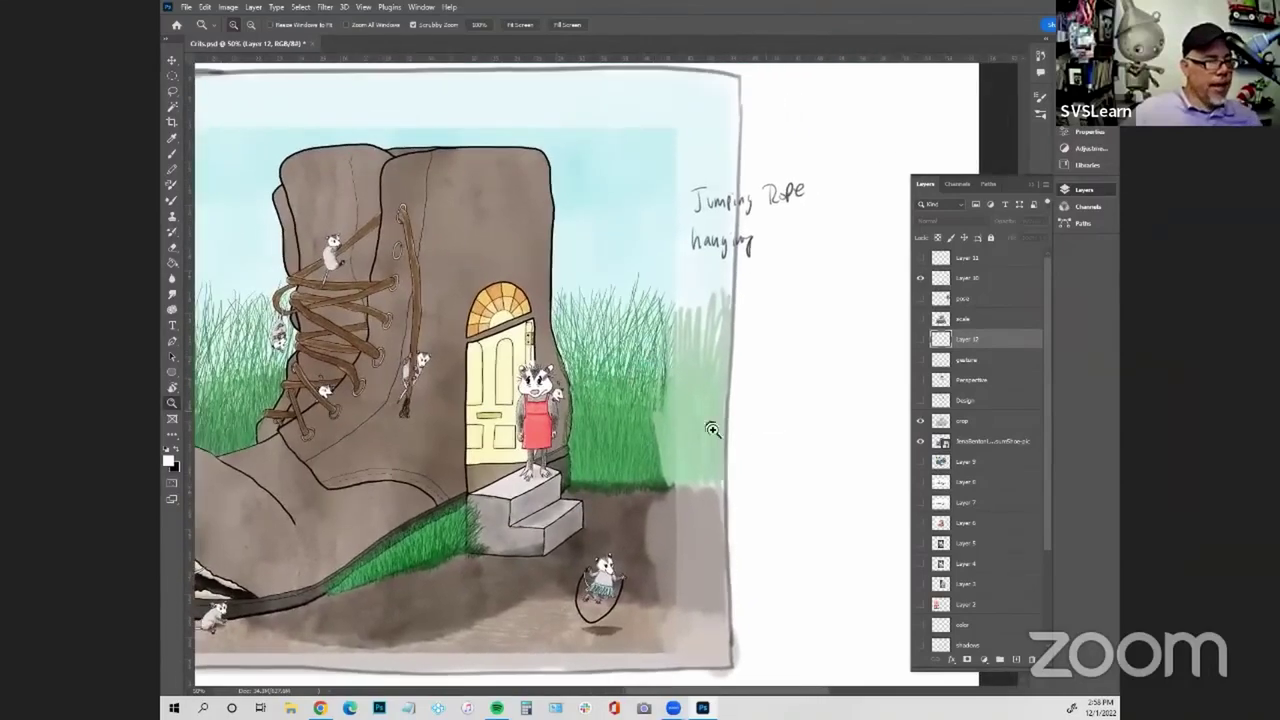
Zoom to 100% and pan down the boot to its toe, then zoom back out
click(413, 382)
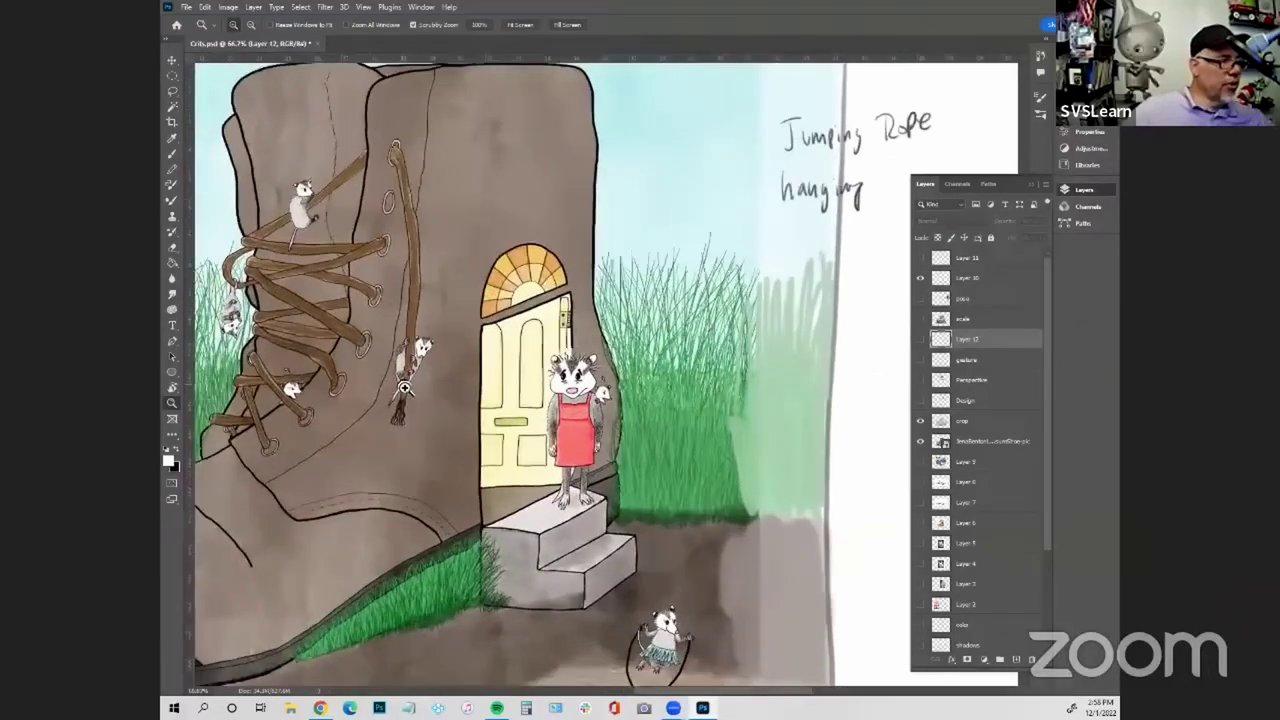
drag(367, 355, 652, 530)
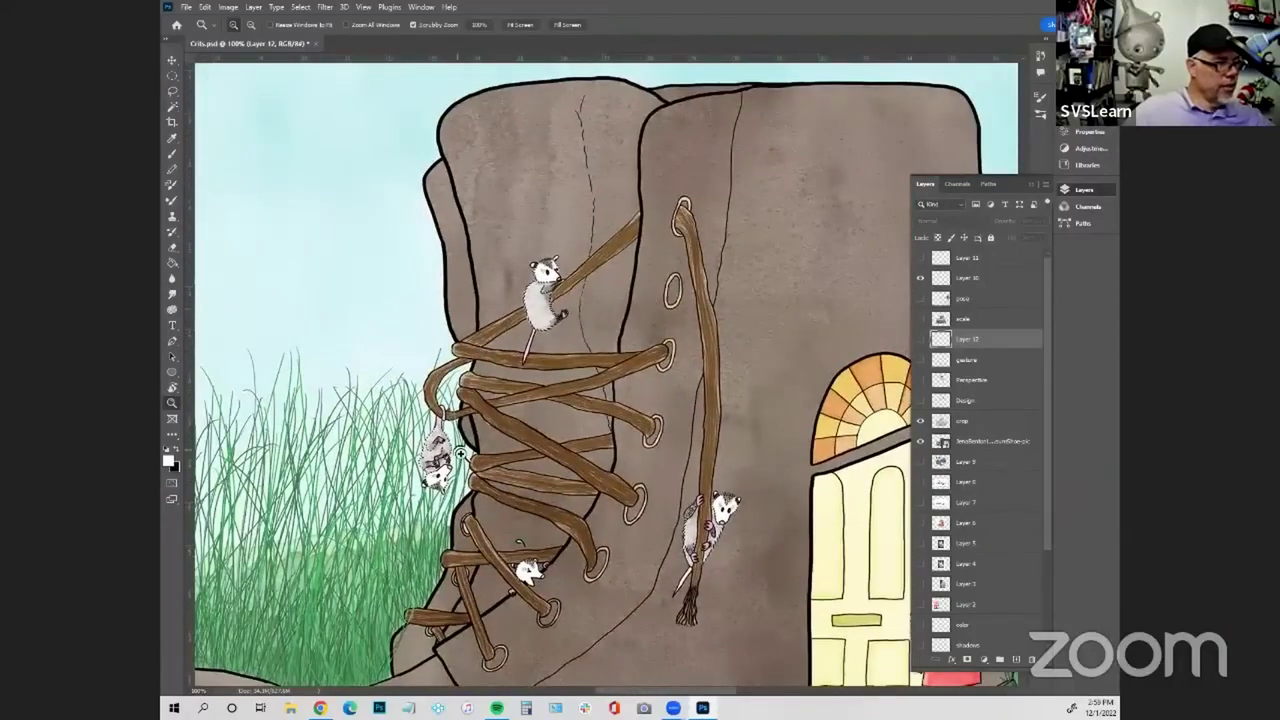
drag(614, 338, 658, 114)
drag(609, 354, 786, 129)
drag(766, 385, 709, 429)
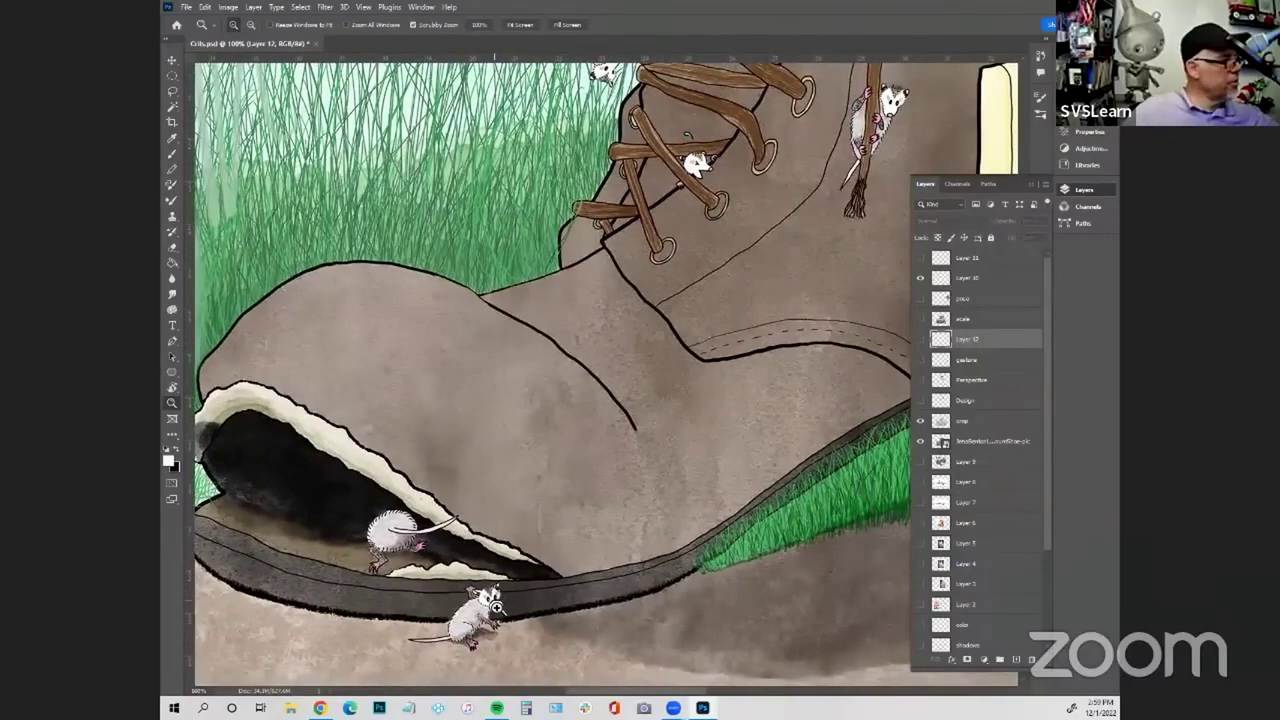
alt+click(777, 457)
alt+click(811, 423)
alt+click(846, 371)
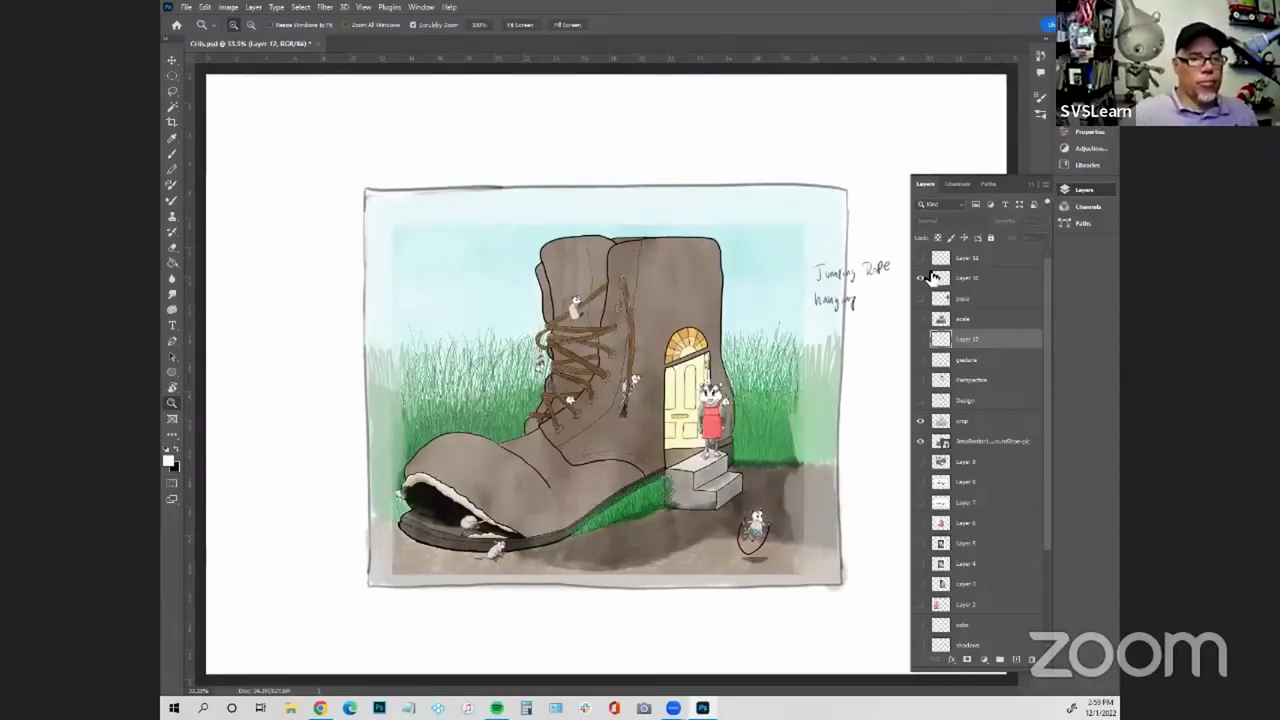
Reveal Layer 11's story-idea list, pan to read it, then hide it and zoom out
click(921, 259)
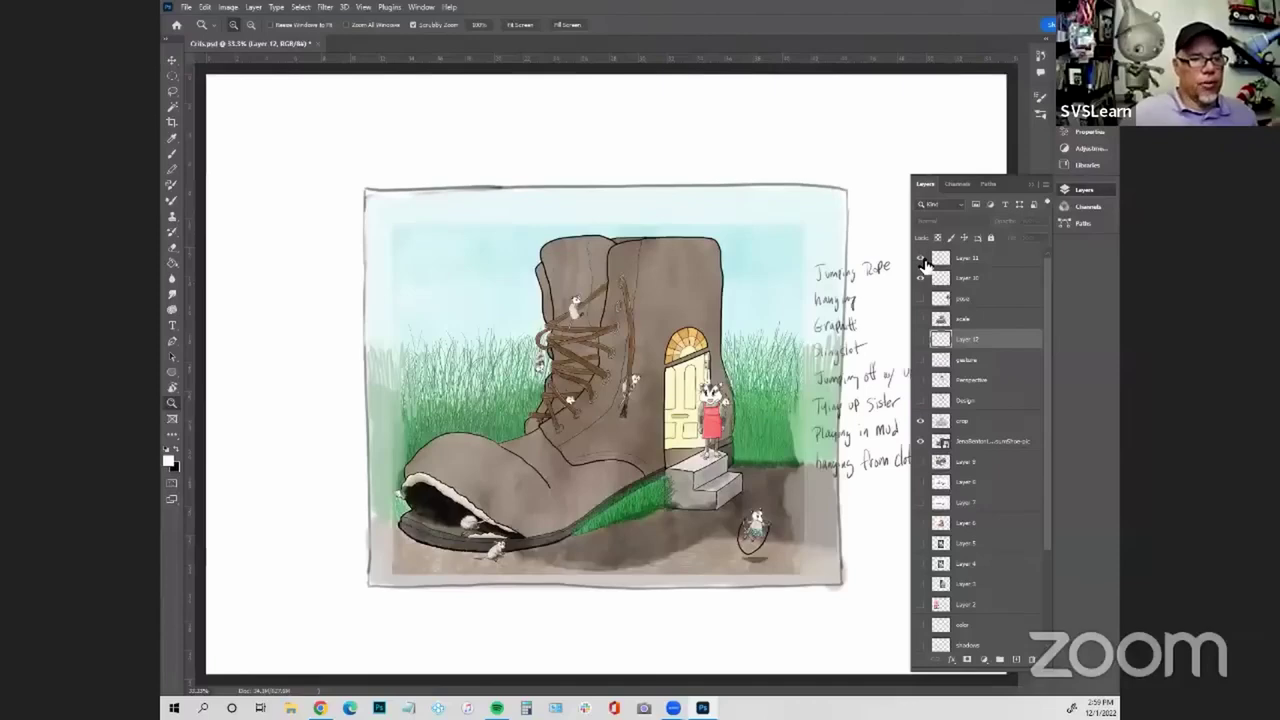
scroll(866, 342, up, 1)
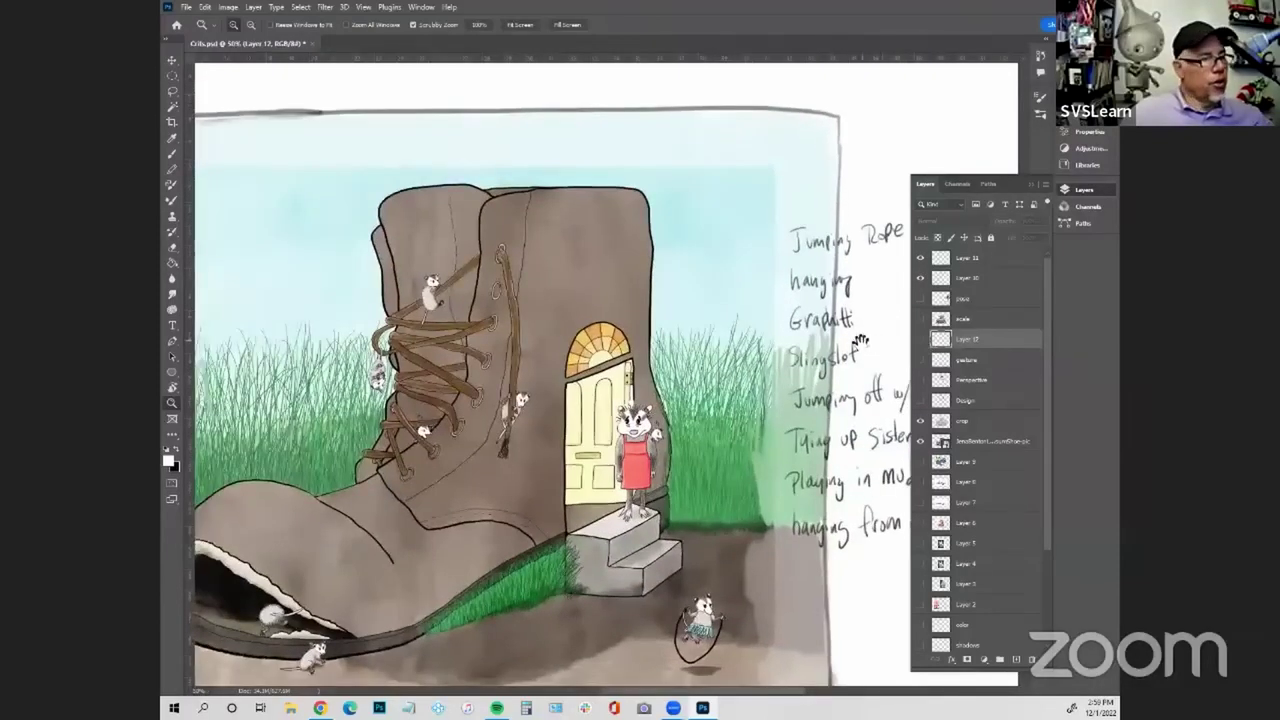
drag(846, 342, 742, 343)
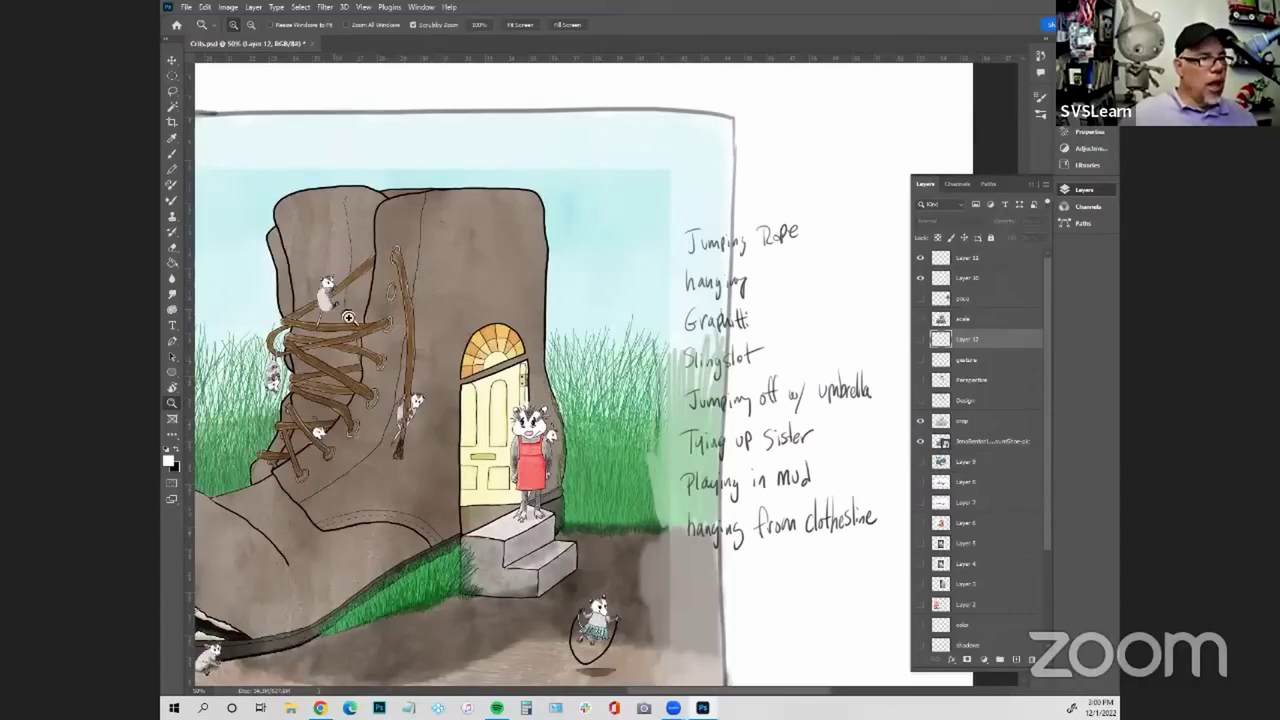
click(422, 586)
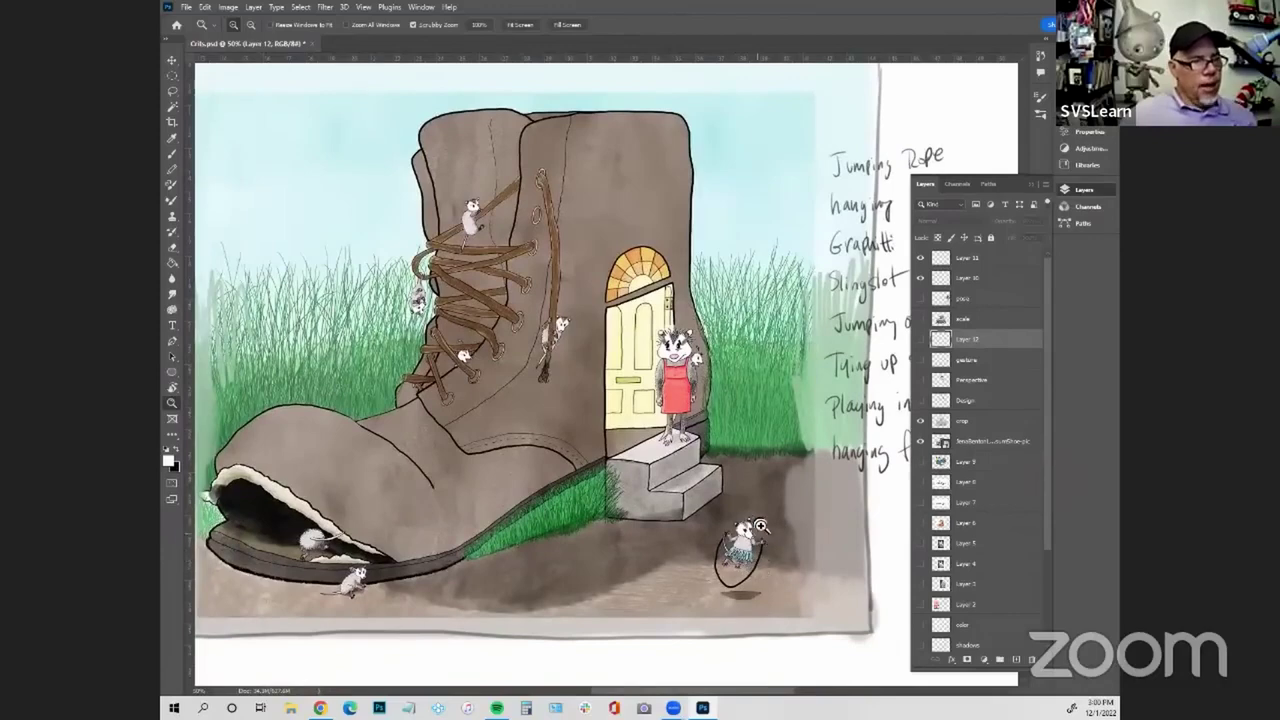
drag(744, 497, 612, 544)
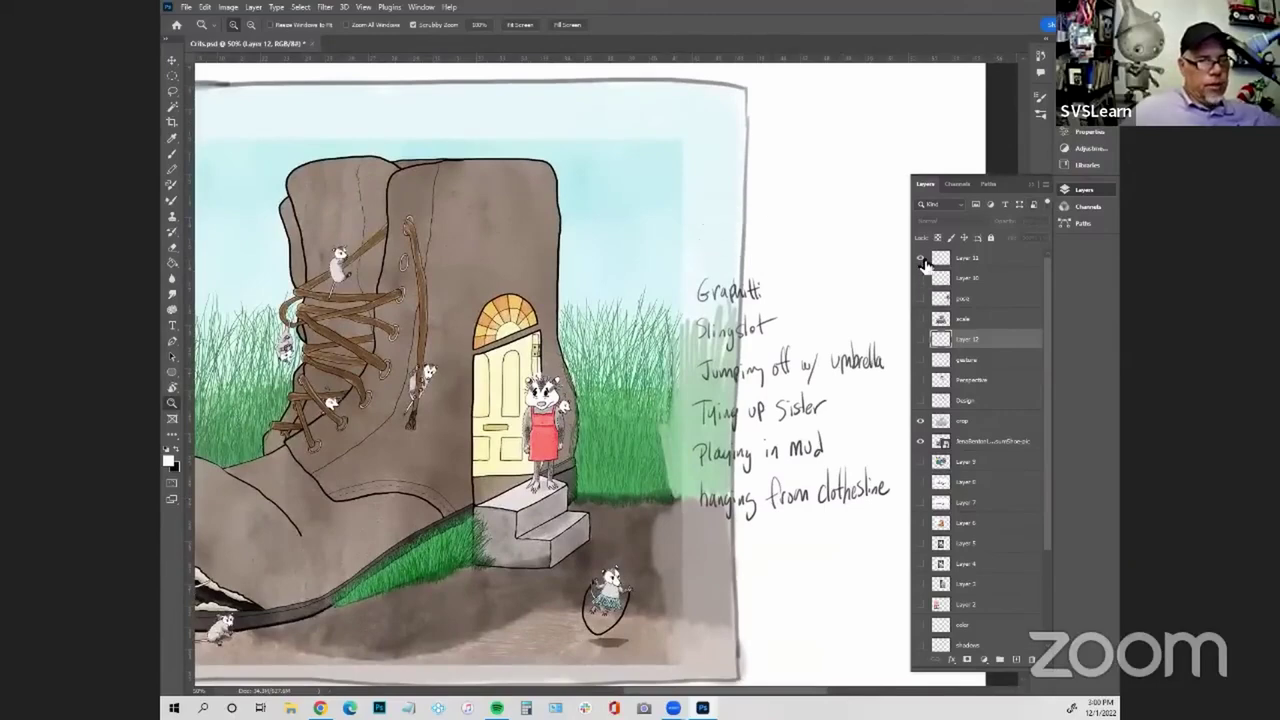
click(920, 257)
alt+click(651, 352)
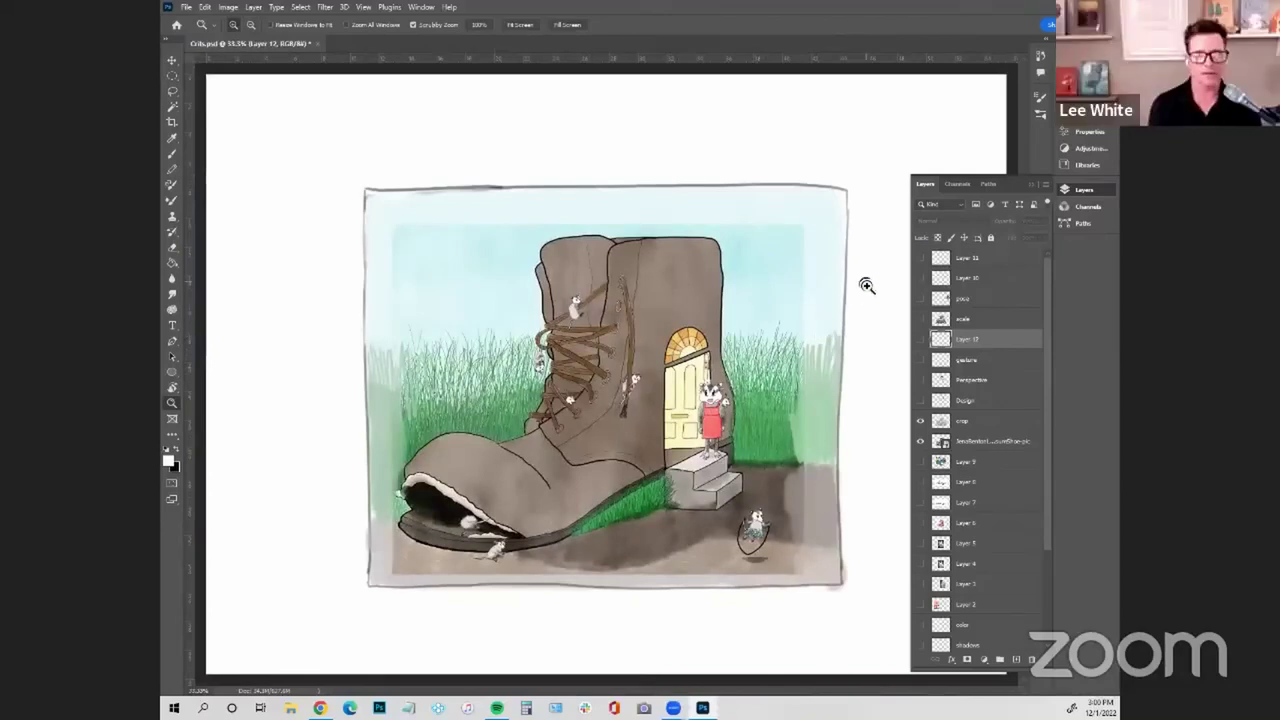